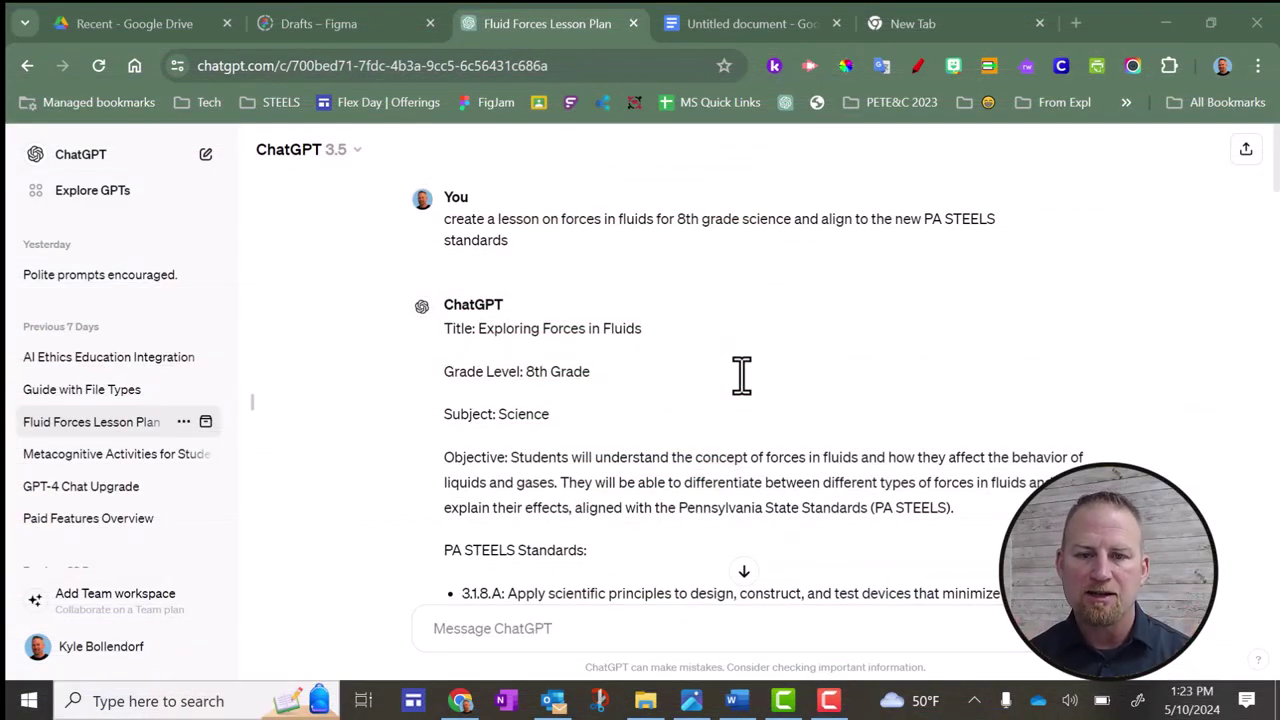
# Copy the highlighted text of the fluid forces lesson plan response, from the title through the summative assessment.
pyautogui.scroll(-4, 741, 375)
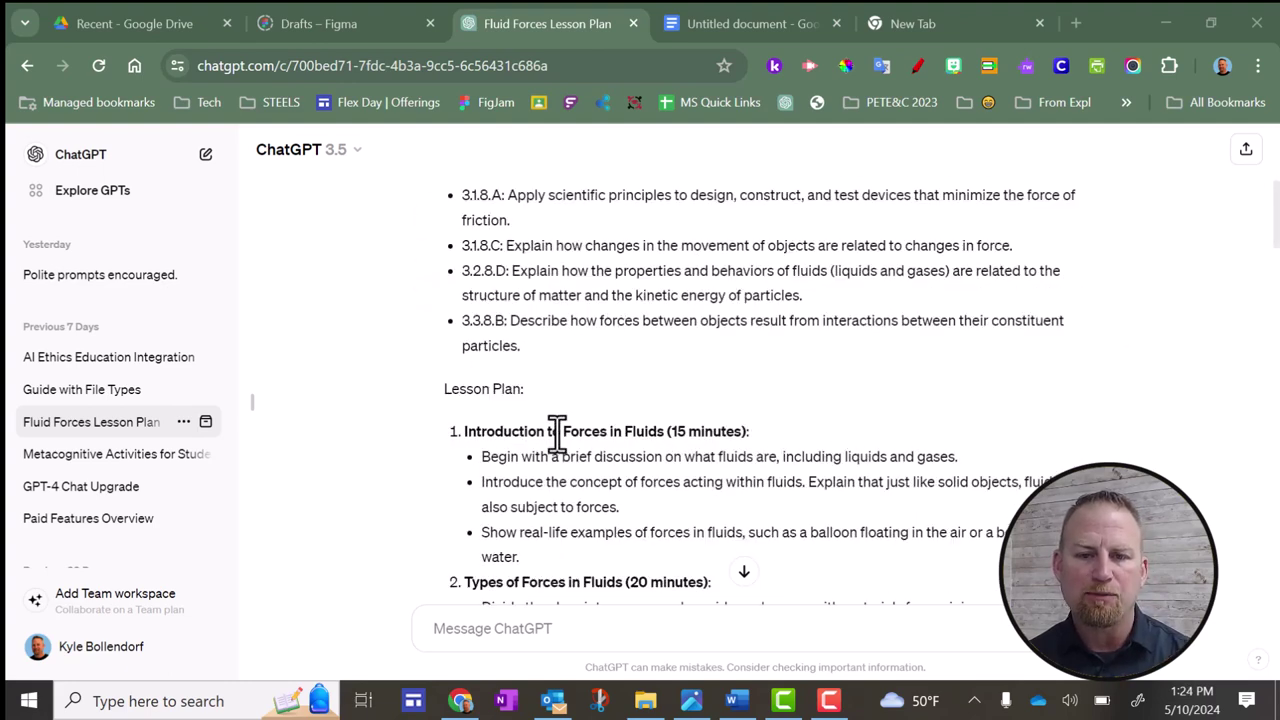
pyautogui.scroll(-2, 610, 434)
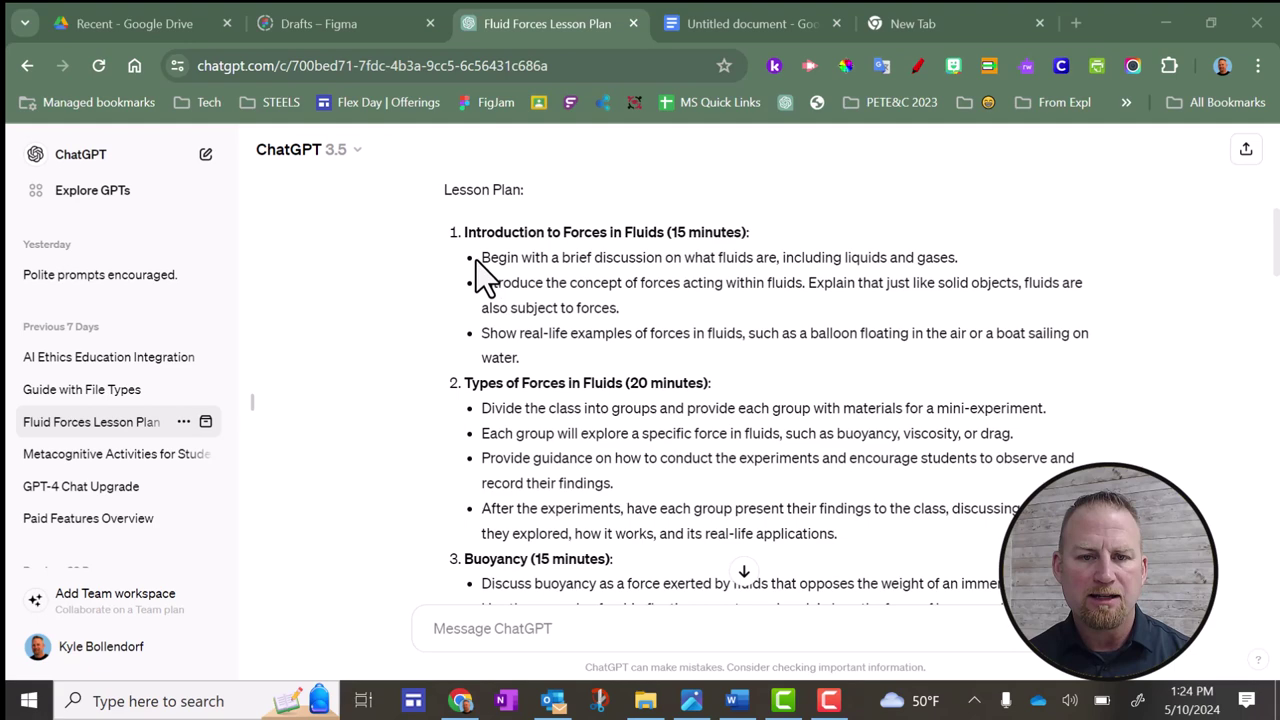
pyautogui.scroll(-1, 646, 414)
pyautogui.scroll(7, 656, 410)
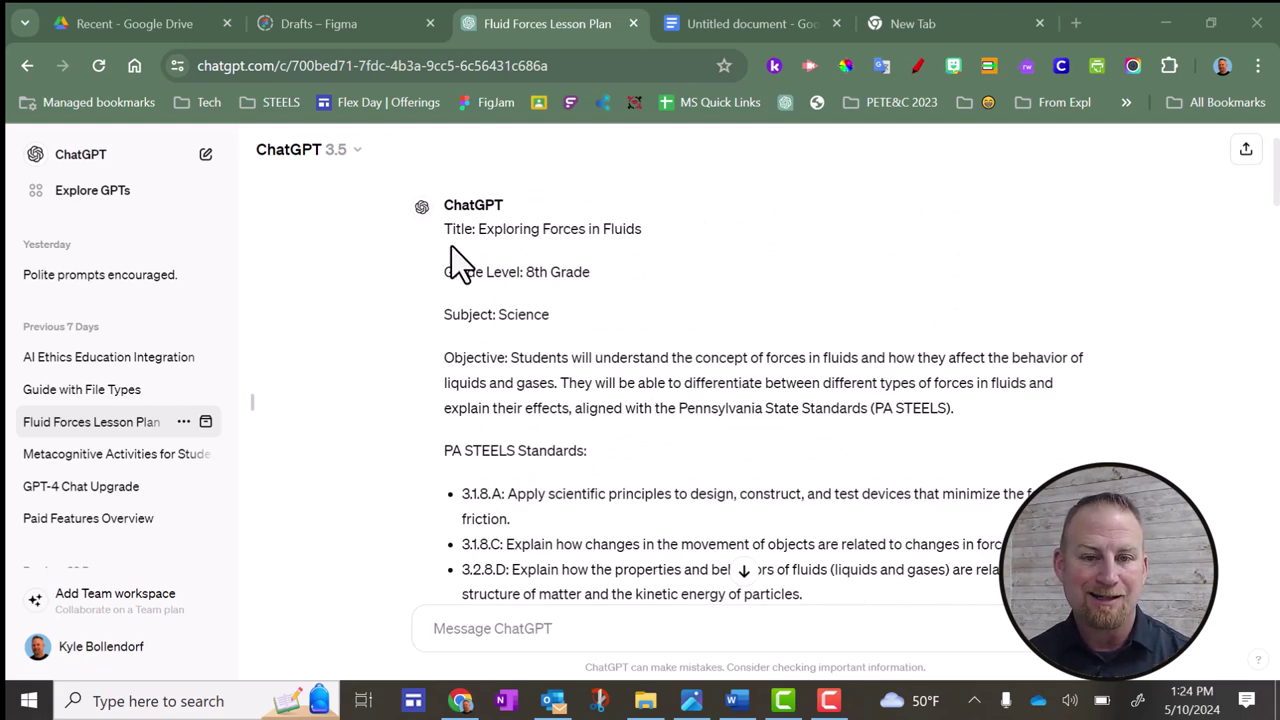
pyautogui.moveTo(443, 229); pyautogui.dragTo(987, 454)
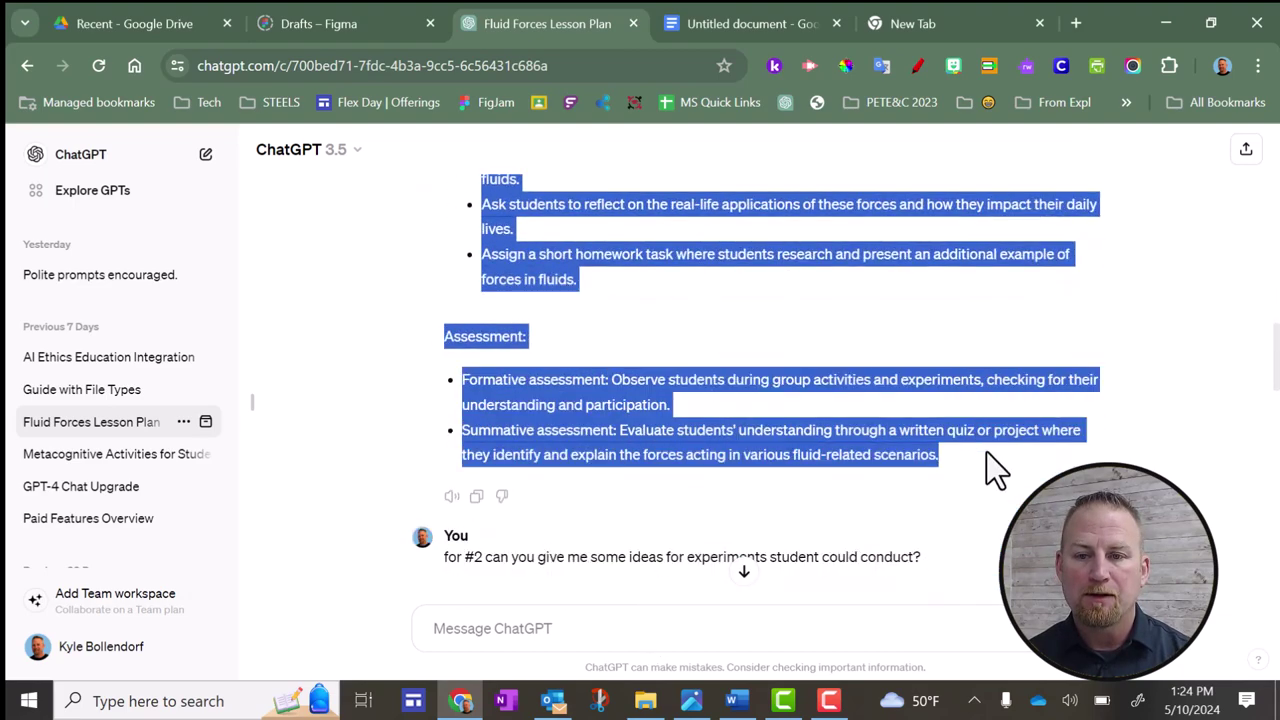
pyautogui.rightClick(591, 402)
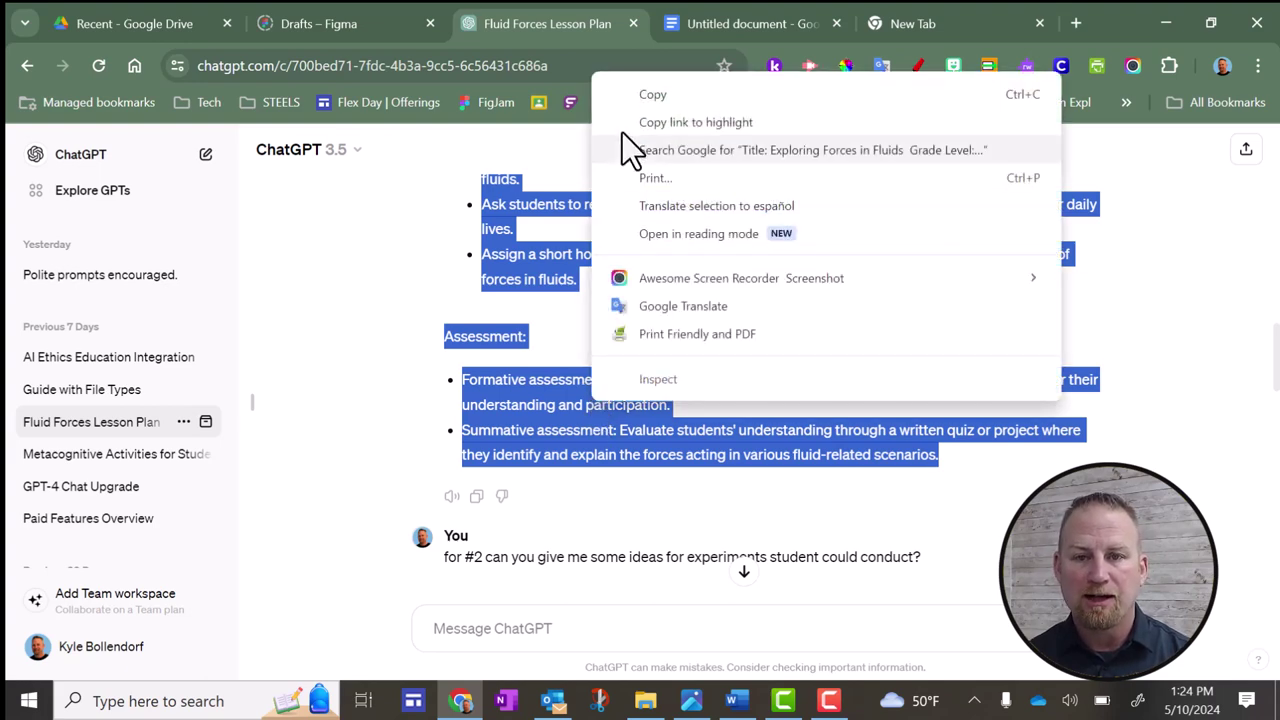
pyautogui.click(674, 100)
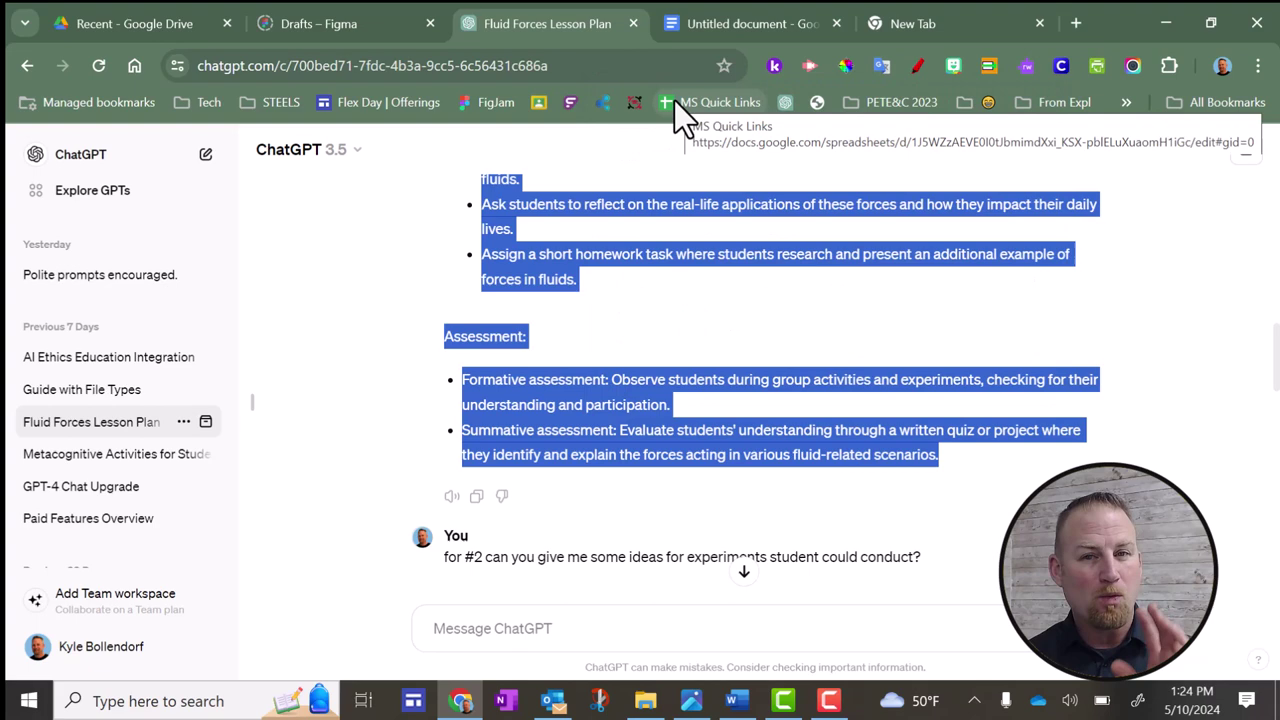
# Switch to the blank Word document, paste the lesson plan with Merge Formatting, and review the pasted text.
pyautogui.click(738, 703)
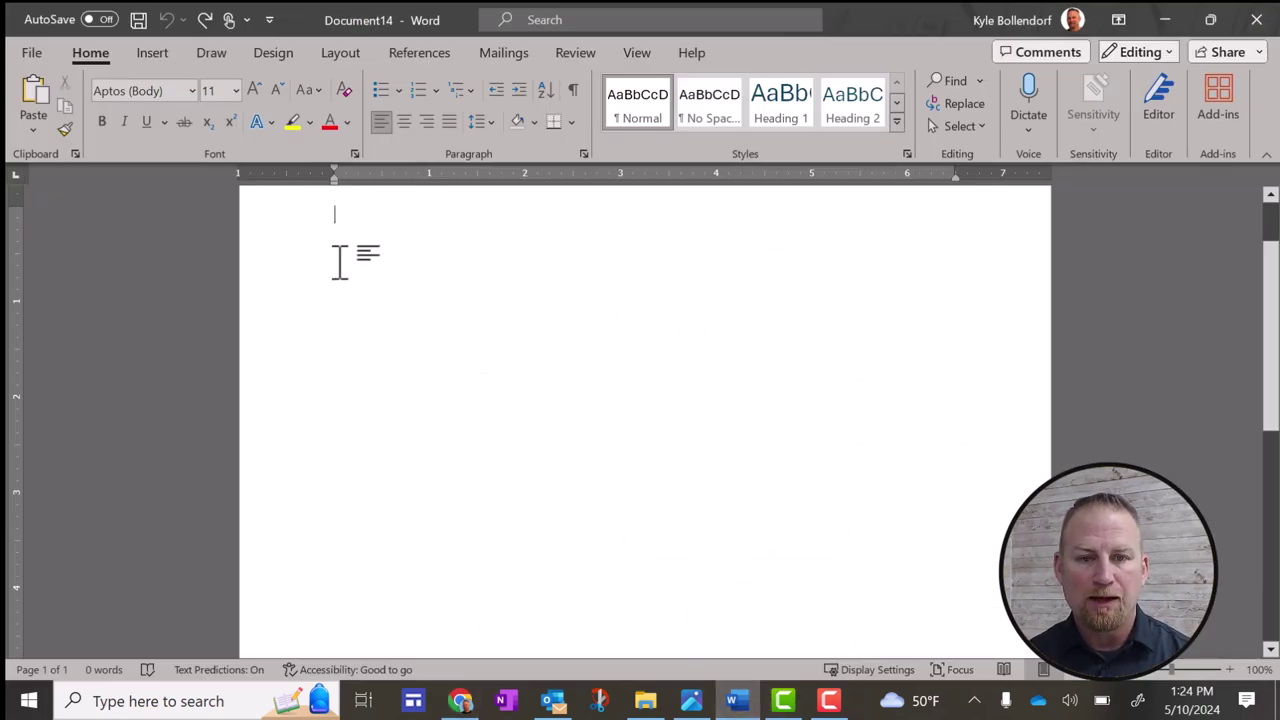
pyautogui.rightClick(360, 249)
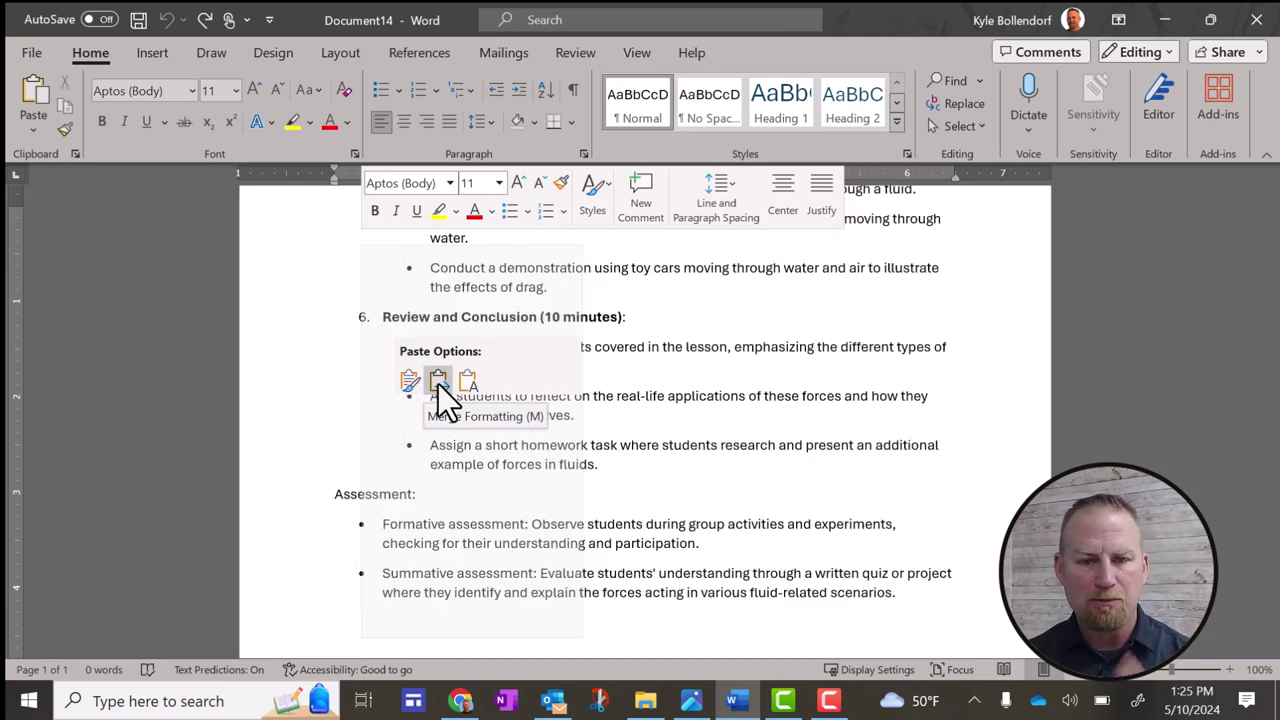
pyautogui.click(439, 385)
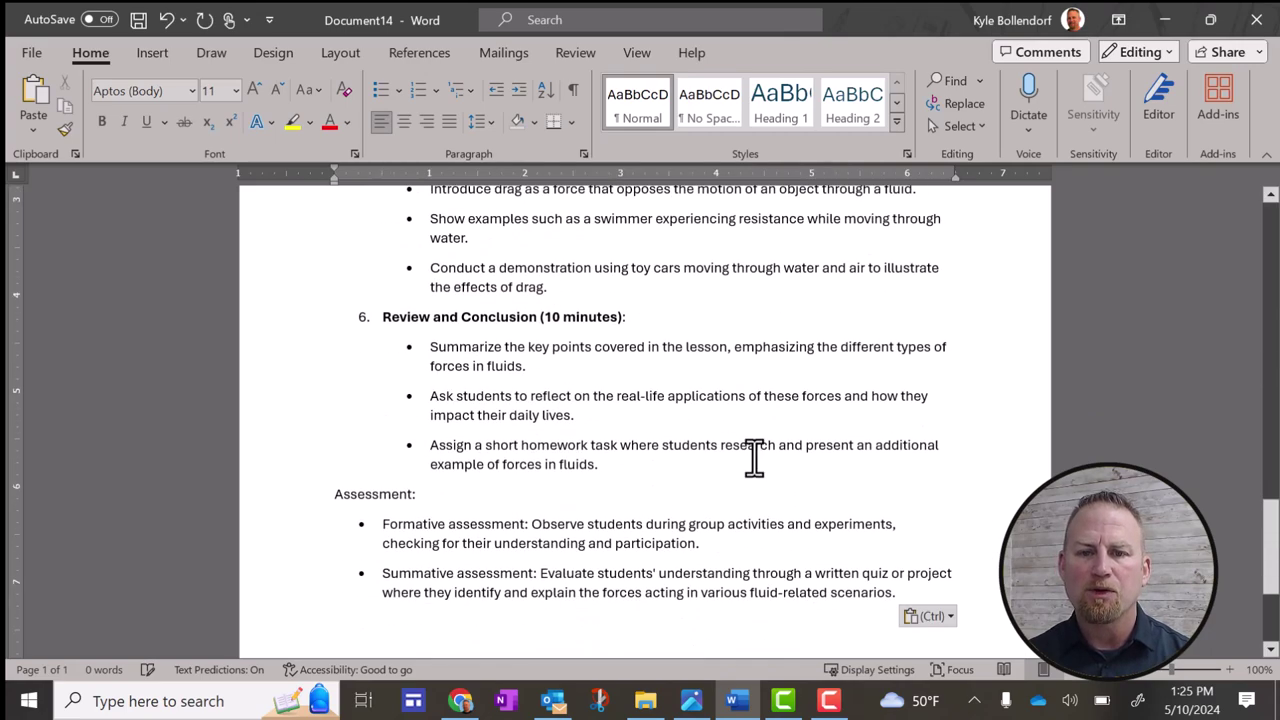
pyautogui.scroll(2, 753, 457)
pyautogui.scroll(10, 753, 457)
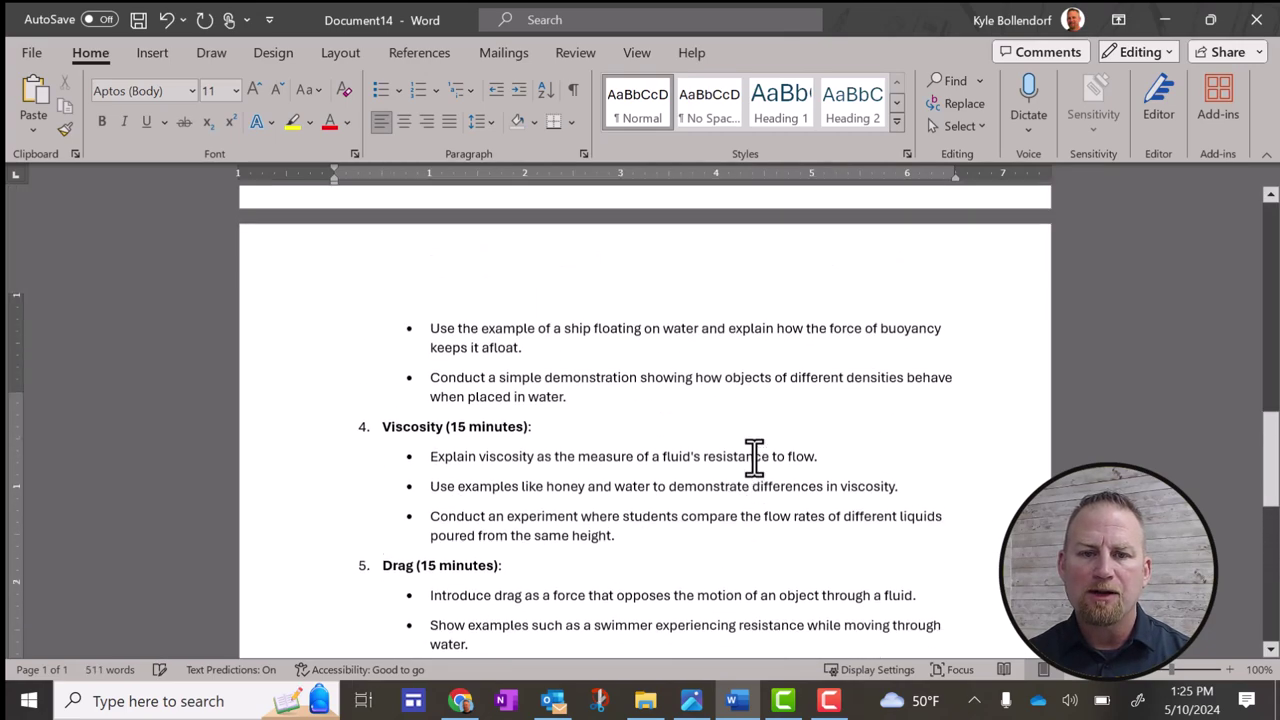
pyautogui.scroll(12, 753, 457)
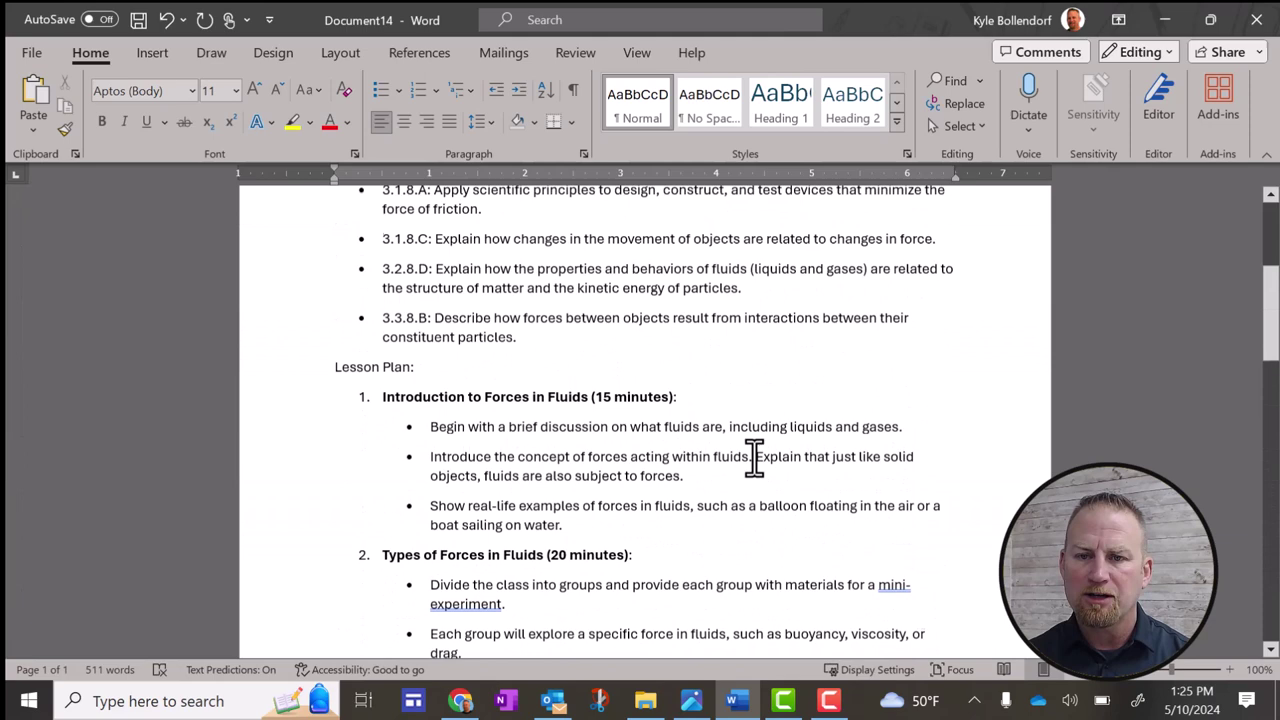
pyautogui.scroll(8, 753, 457)
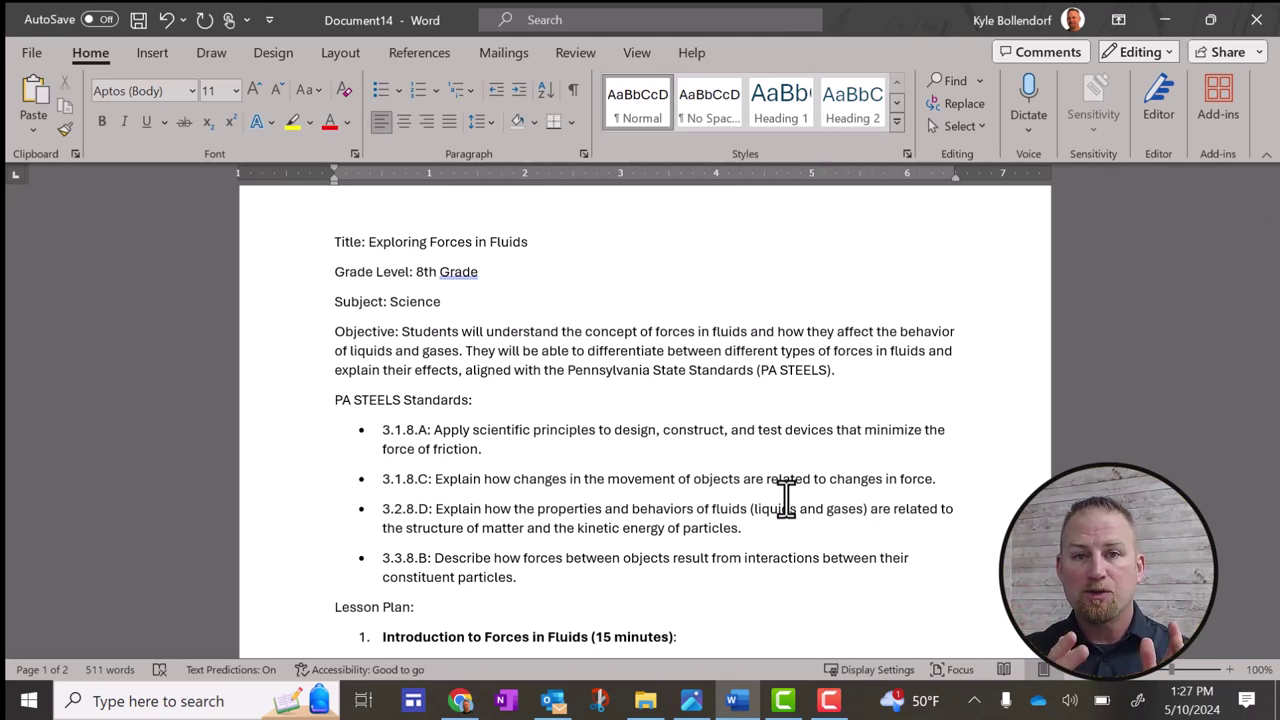
# Go back to ChatGPT, copy the entire lesson plan response, and return to the Word document.
pyautogui.hotkey('alt', 'Tab')
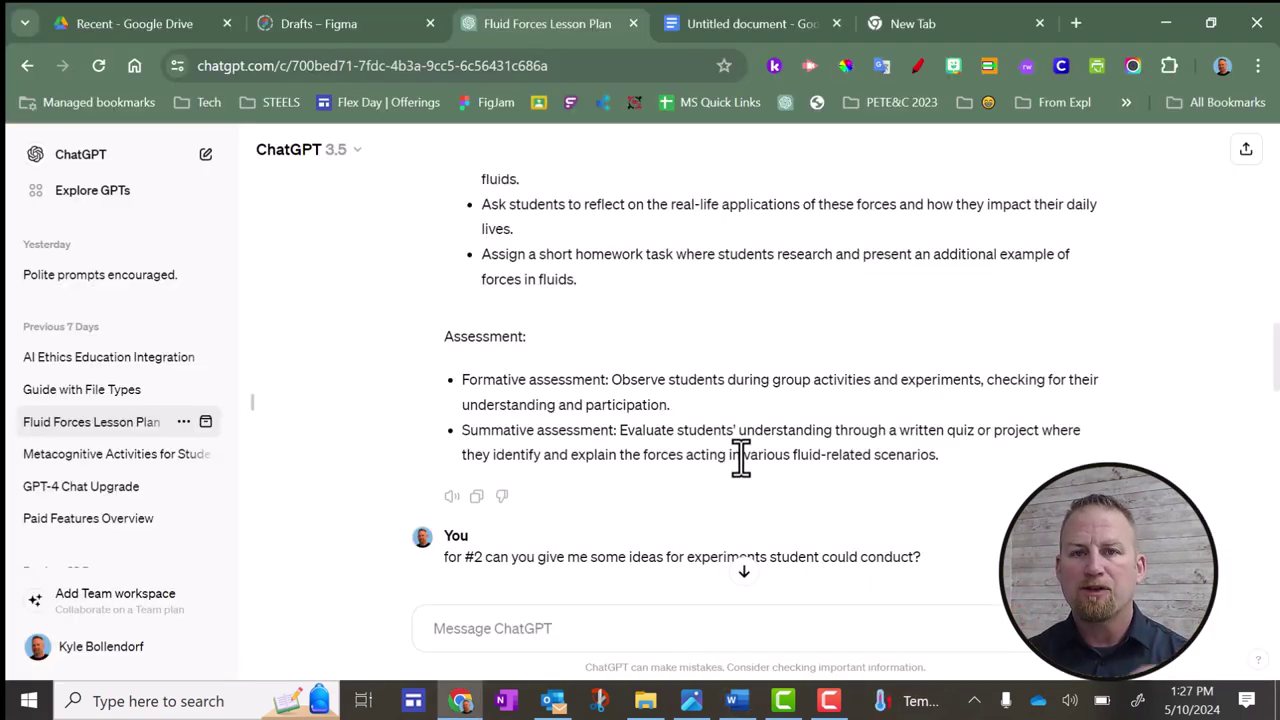
pyautogui.click(478, 505)
pyautogui.click(735, 700)
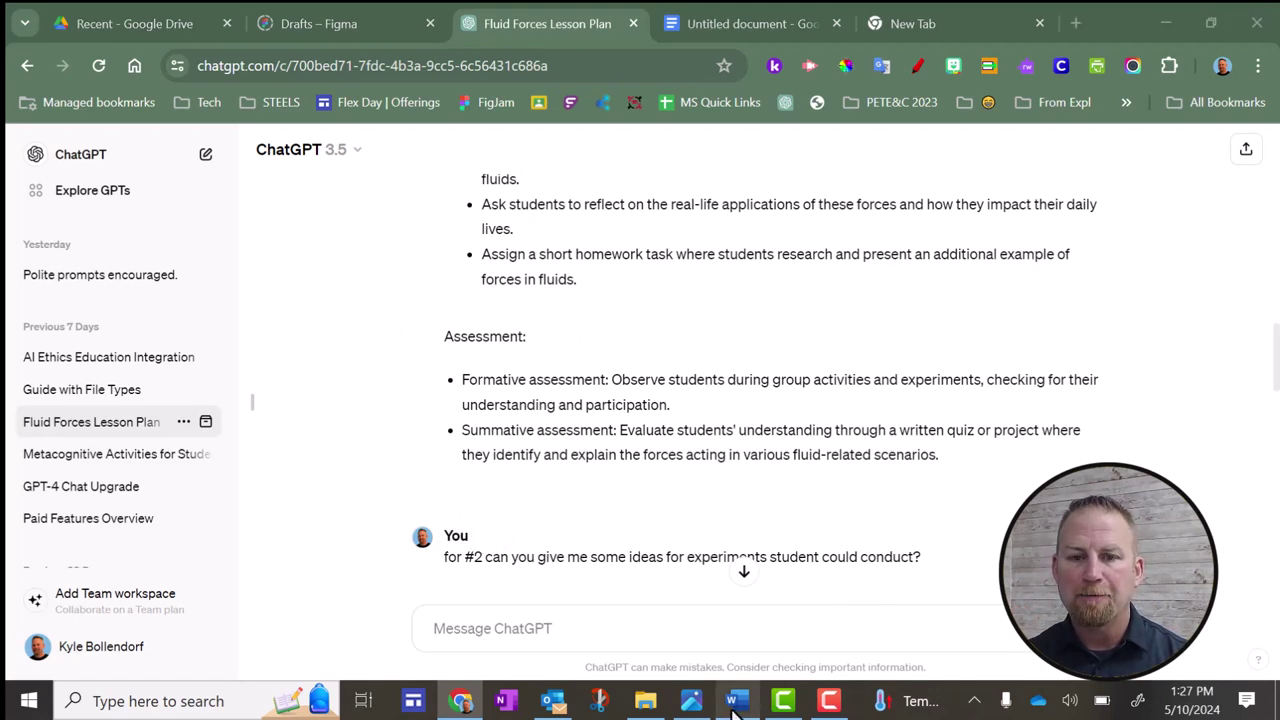
# Clear the Word document, paste the copied response with Keep Text Only, and review the resulting layout.
pyautogui.hotkey('ctrl', 'a')
pyautogui.press('Delete')
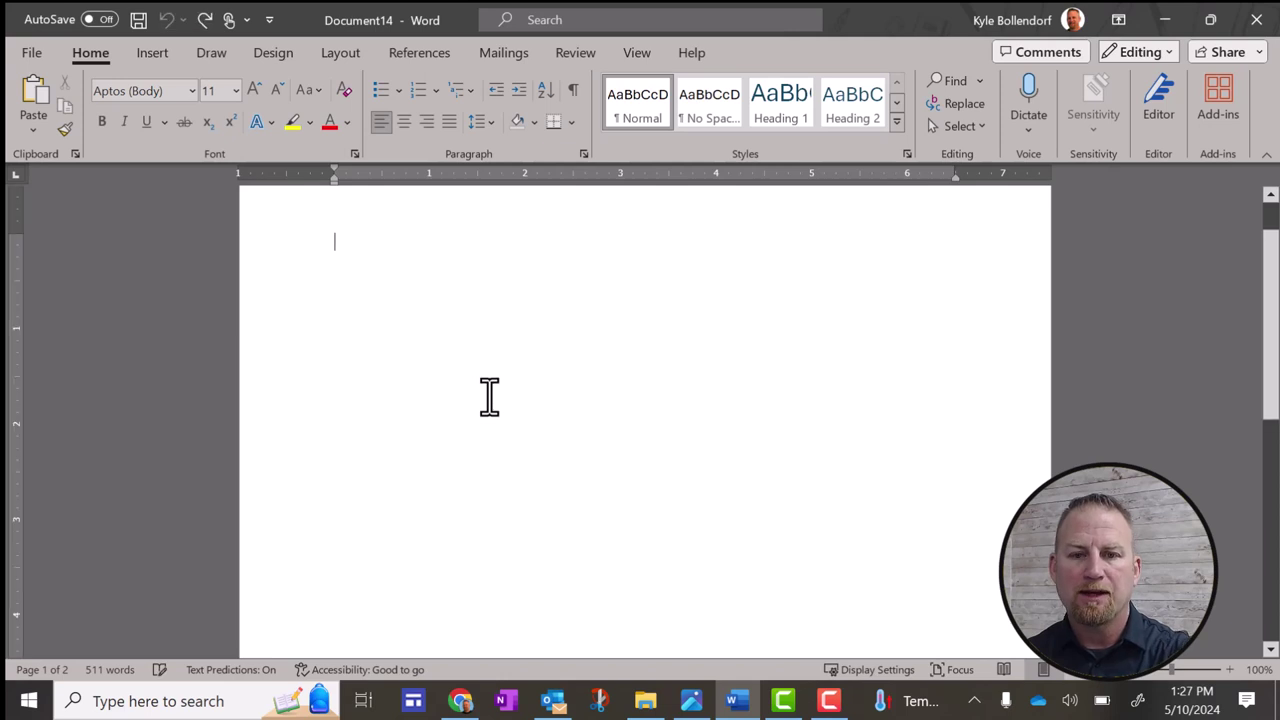
pyautogui.rightClick(373, 256)
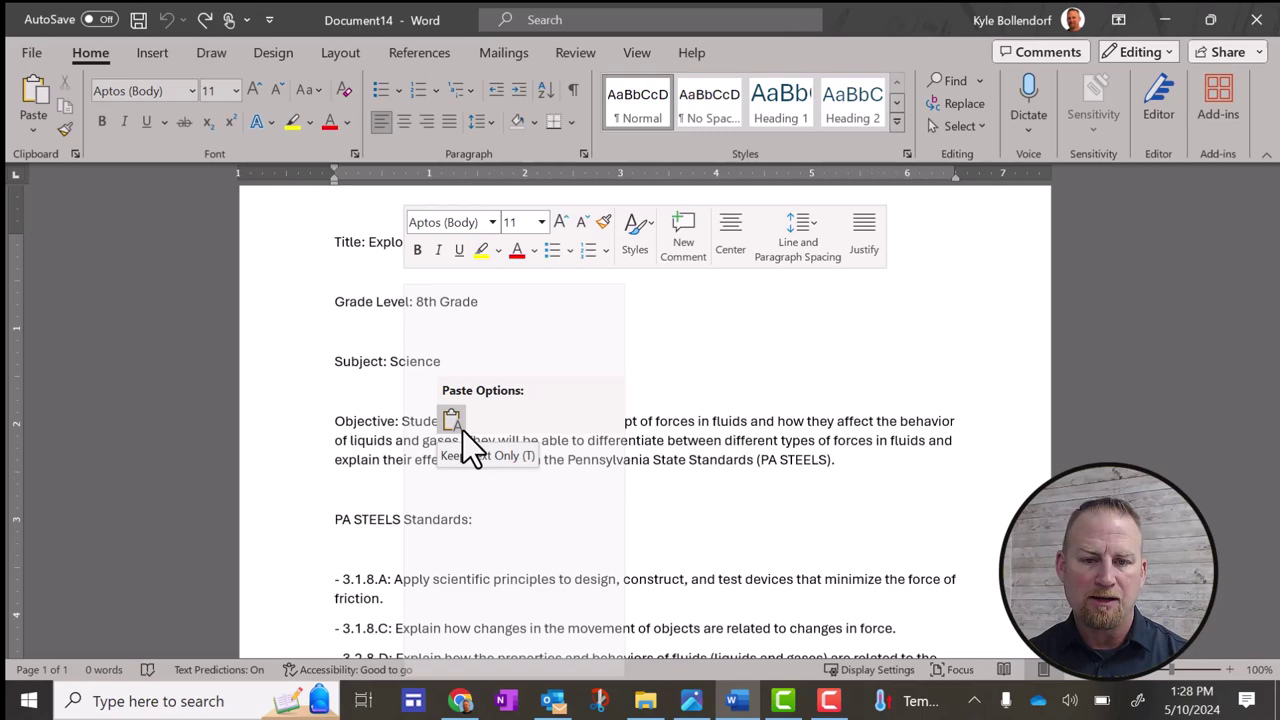
pyautogui.click(450, 428)
pyautogui.scroll(-20, 674, 463)
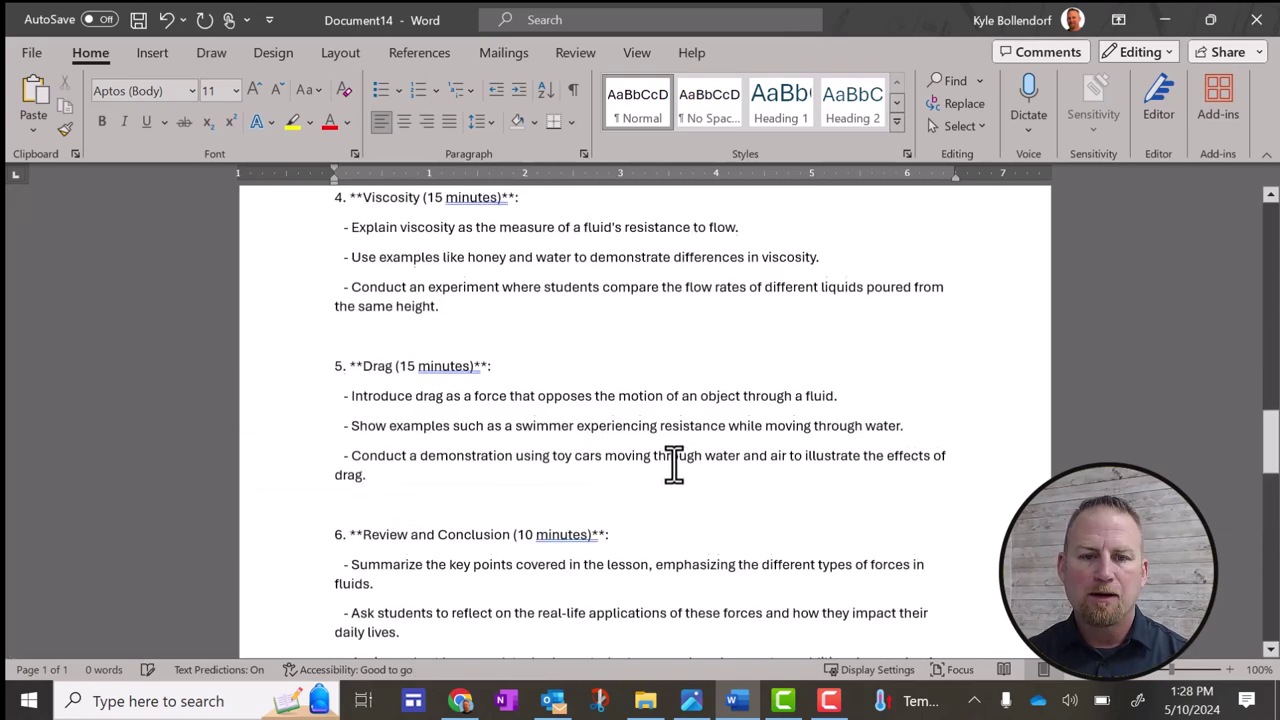
pyautogui.scroll(8, 674, 463)
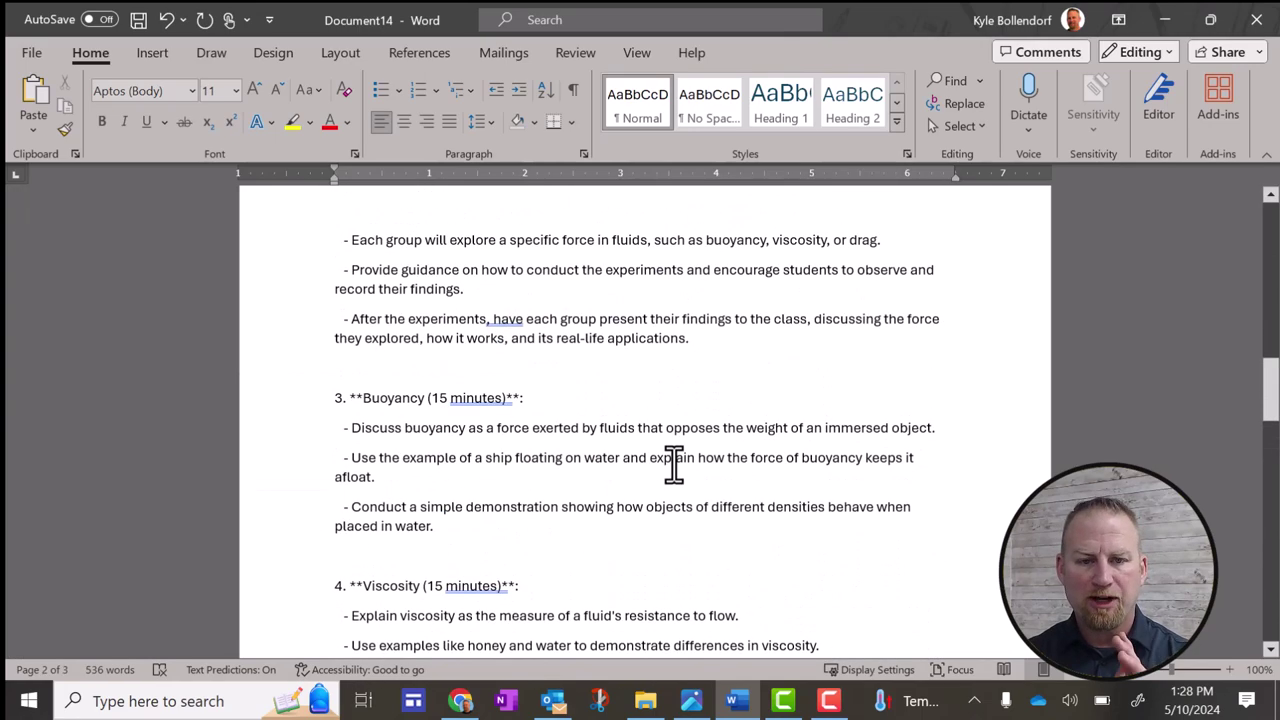
pyautogui.scroll(1, 466, 489)
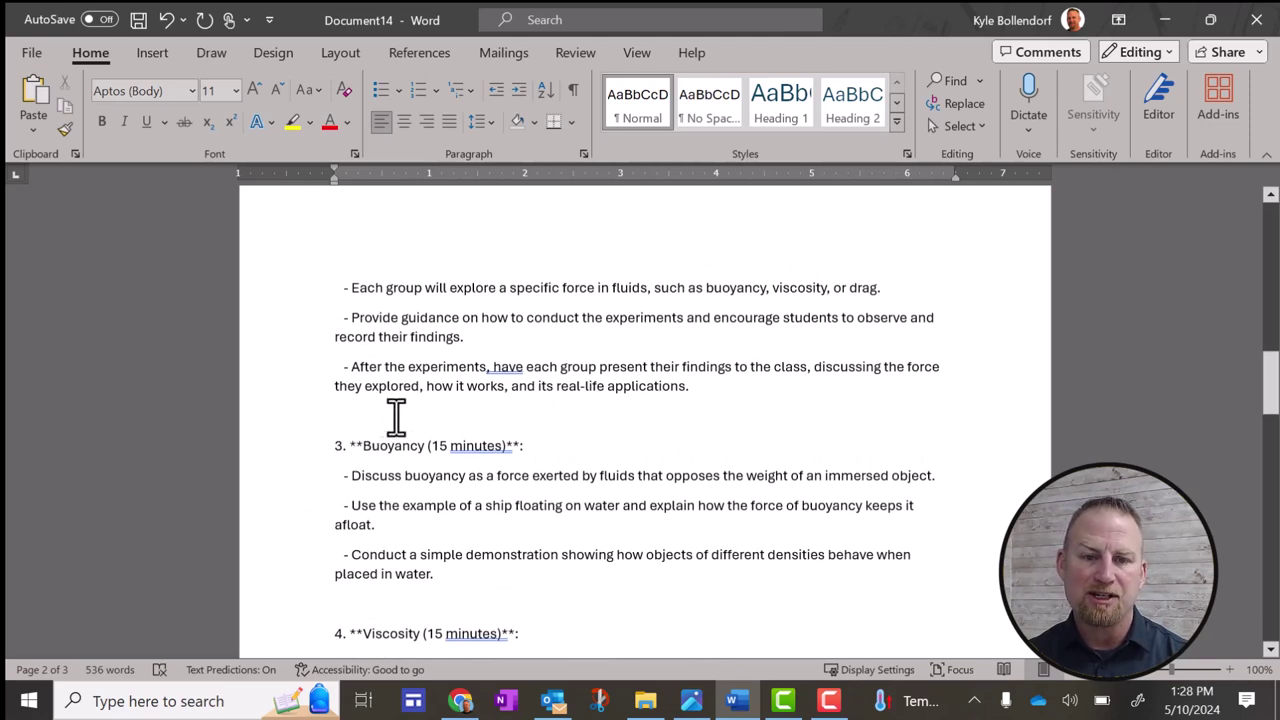
pyautogui.scroll(10, 405, 440)
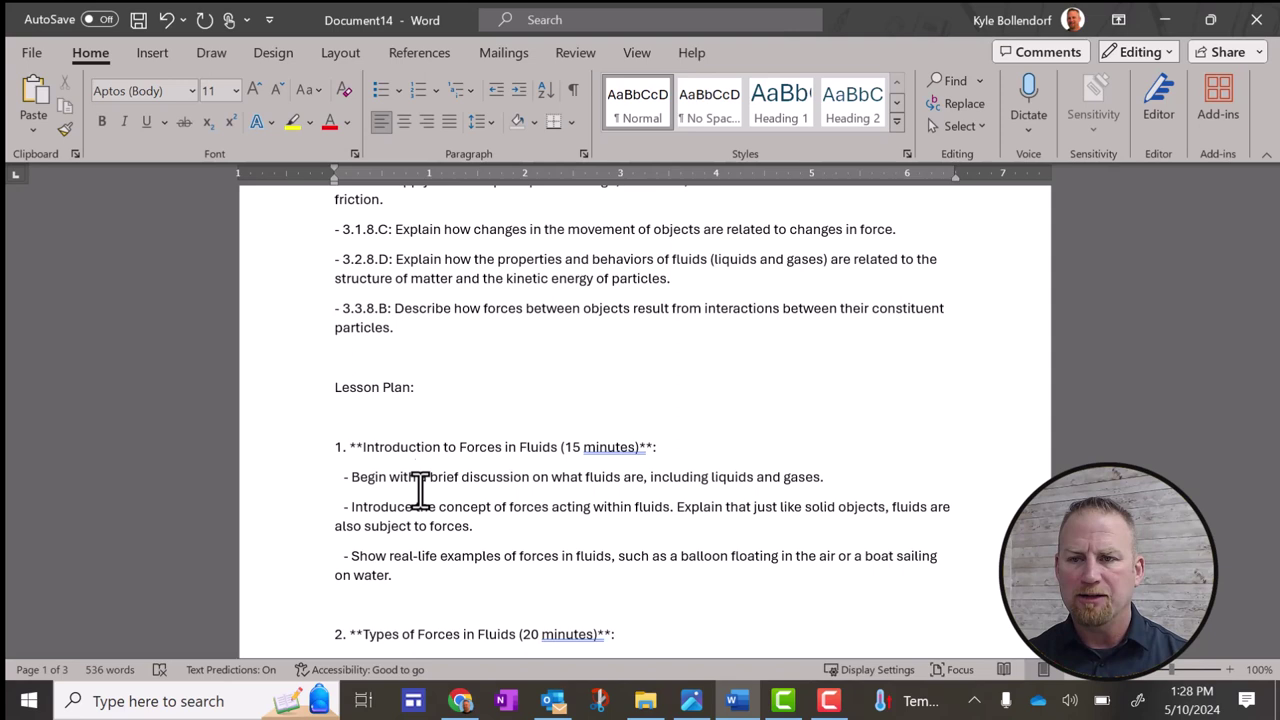
# Switch to the untitled Google Docs document, paste the copied response there, and undo the paste.
pyautogui.hotkey('alt', 'Tab')
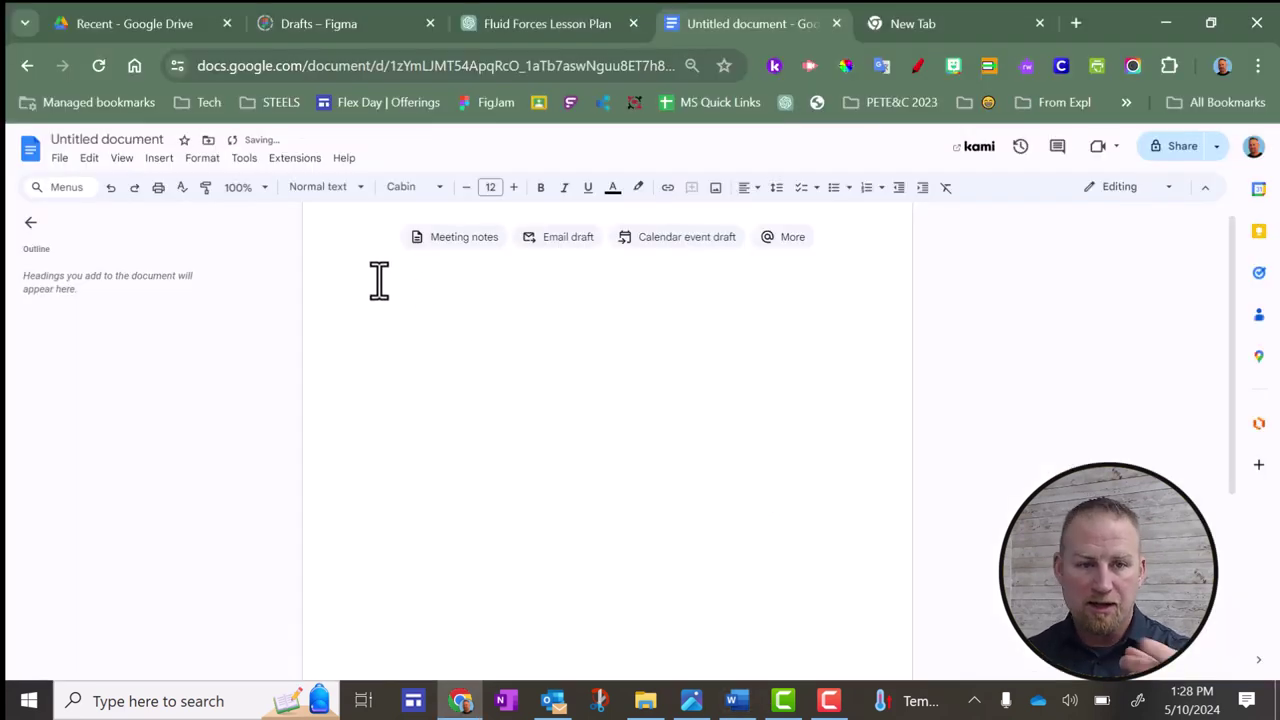
pyautogui.rightClick(379, 280)
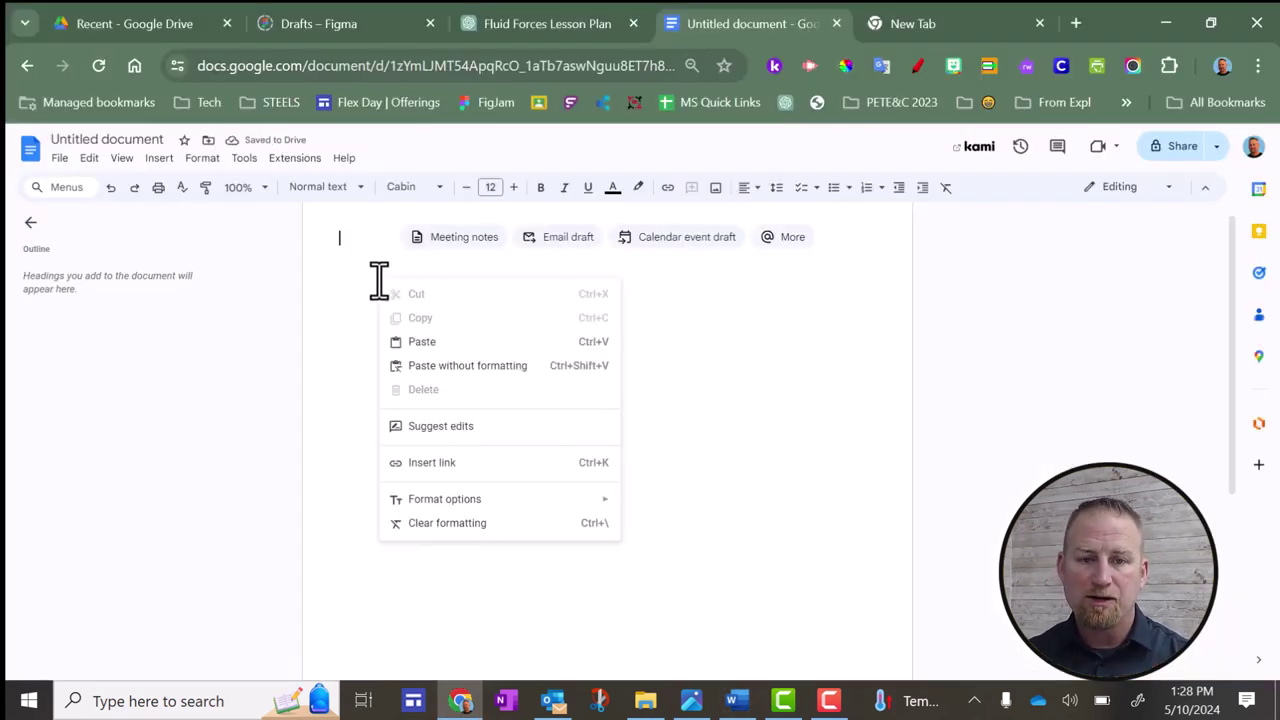
pyautogui.click(422, 342)
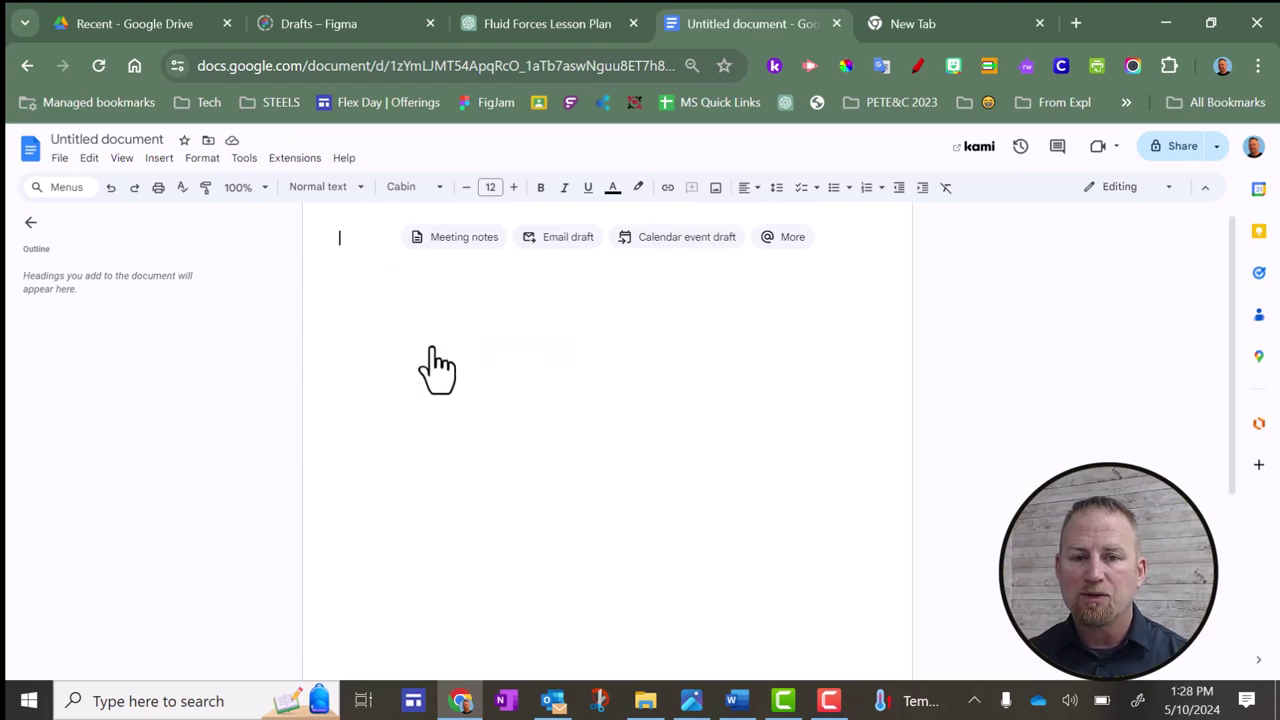
pyautogui.scroll(1, 643, 456)
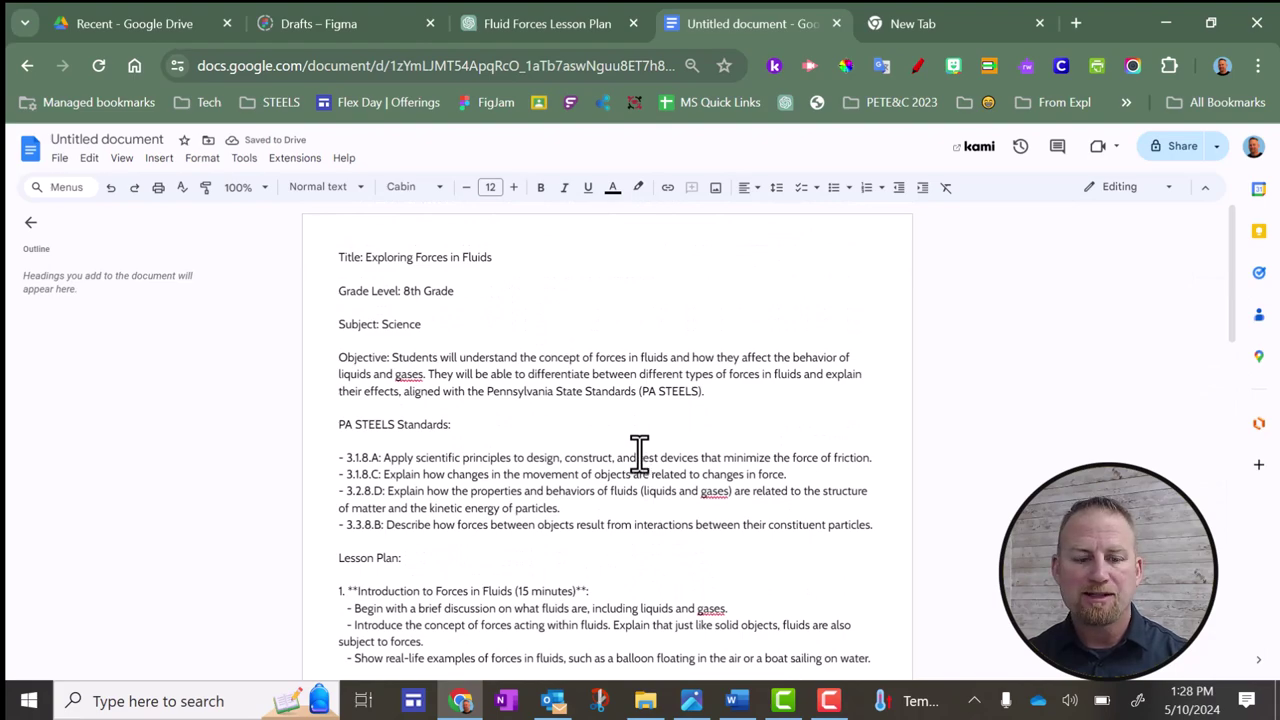
pyautogui.hotkey('ctrl', 'z')
# Return to the ChatGPT lesson plan and copy its highlighted text from the title through the summative assessment.
pyautogui.hotkey('ctrl', 'shift', 'Tab')
pyautogui.scroll(15, 792, 483)
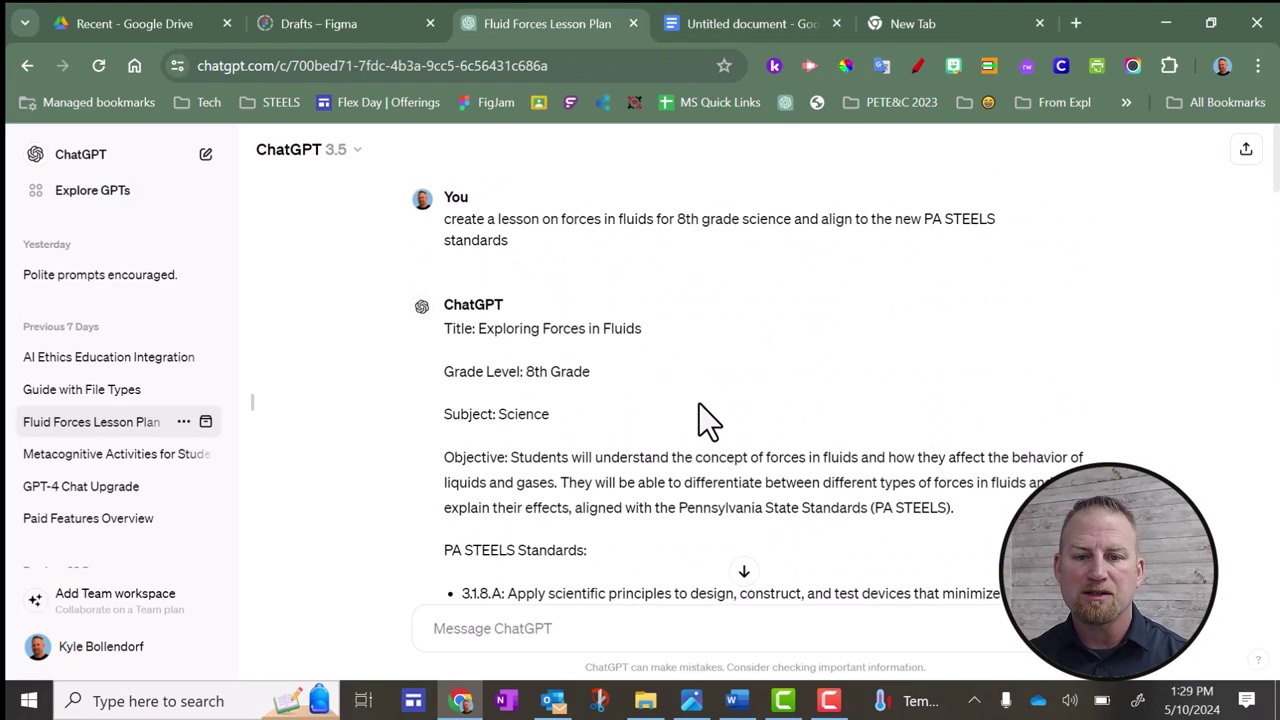
pyautogui.moveTo(446, 328); pyautogui.dragTo(978, 350)
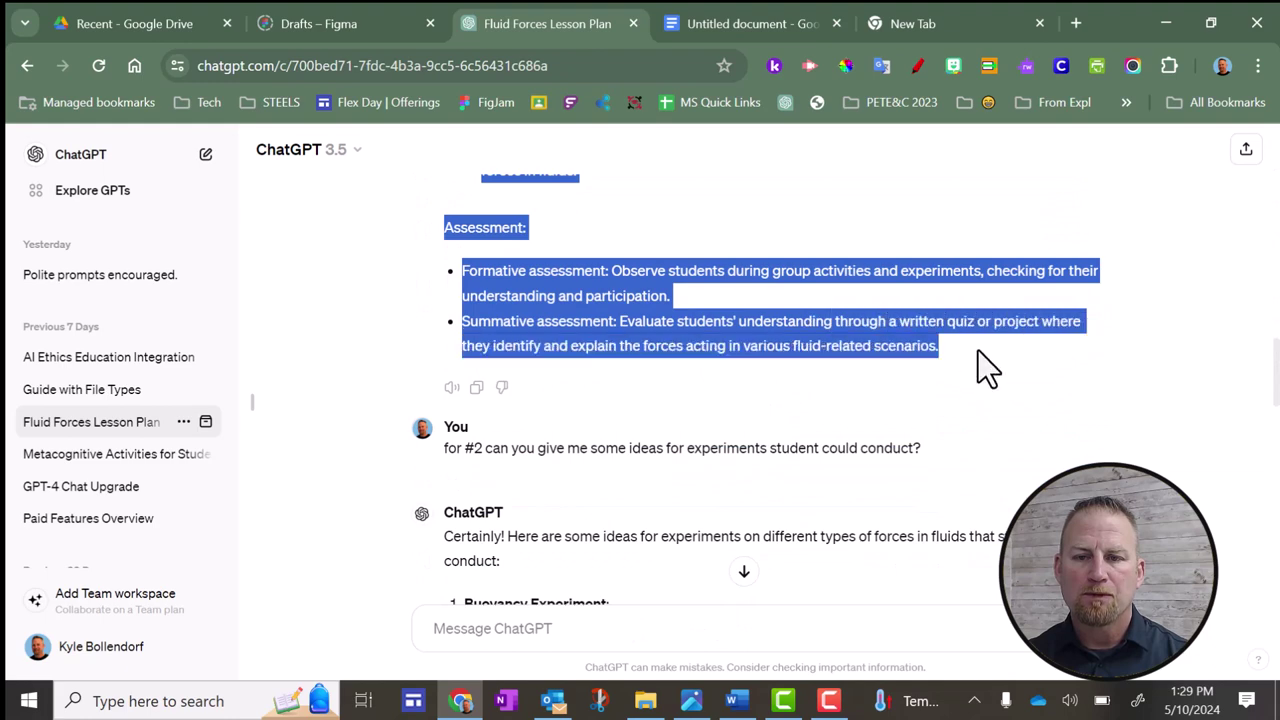
pyautogui.rightClick(586, 296)
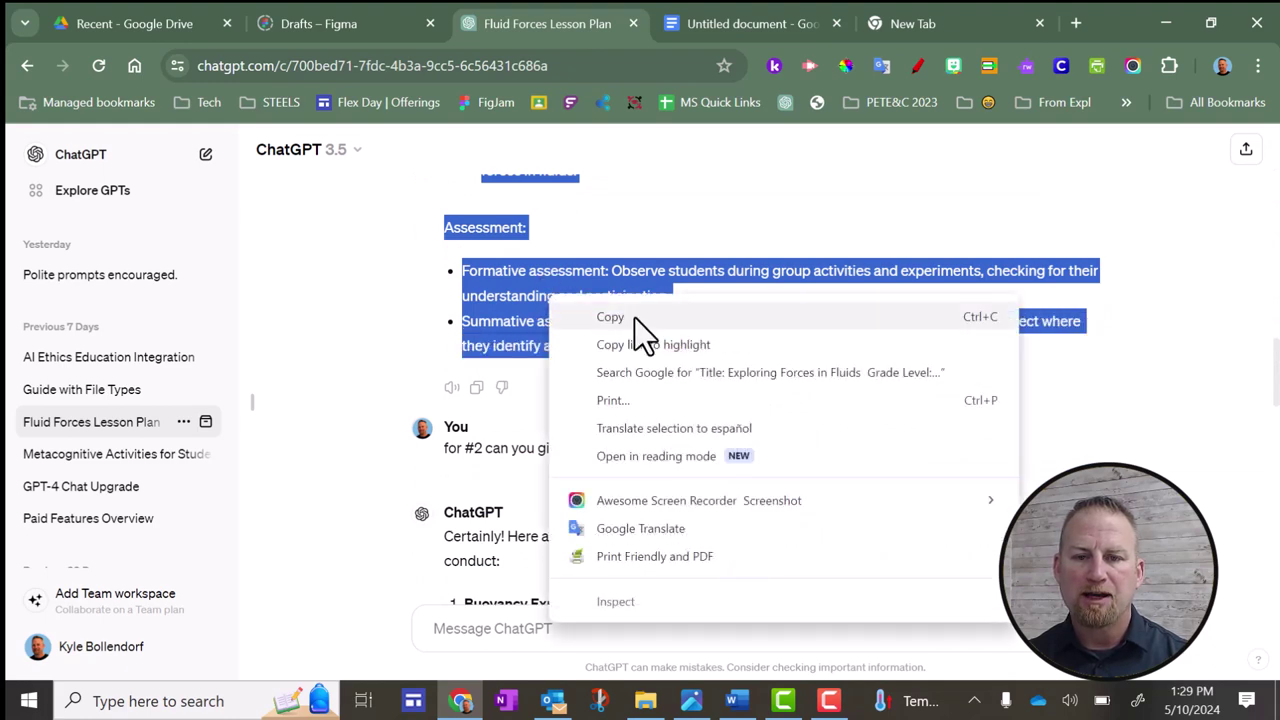
pyautogui.click(634, 317)
# Paste the copied lesson plan selection with its formatting into the untitled Google Docs document and check its lists.
pyautogui.click(740, 23)
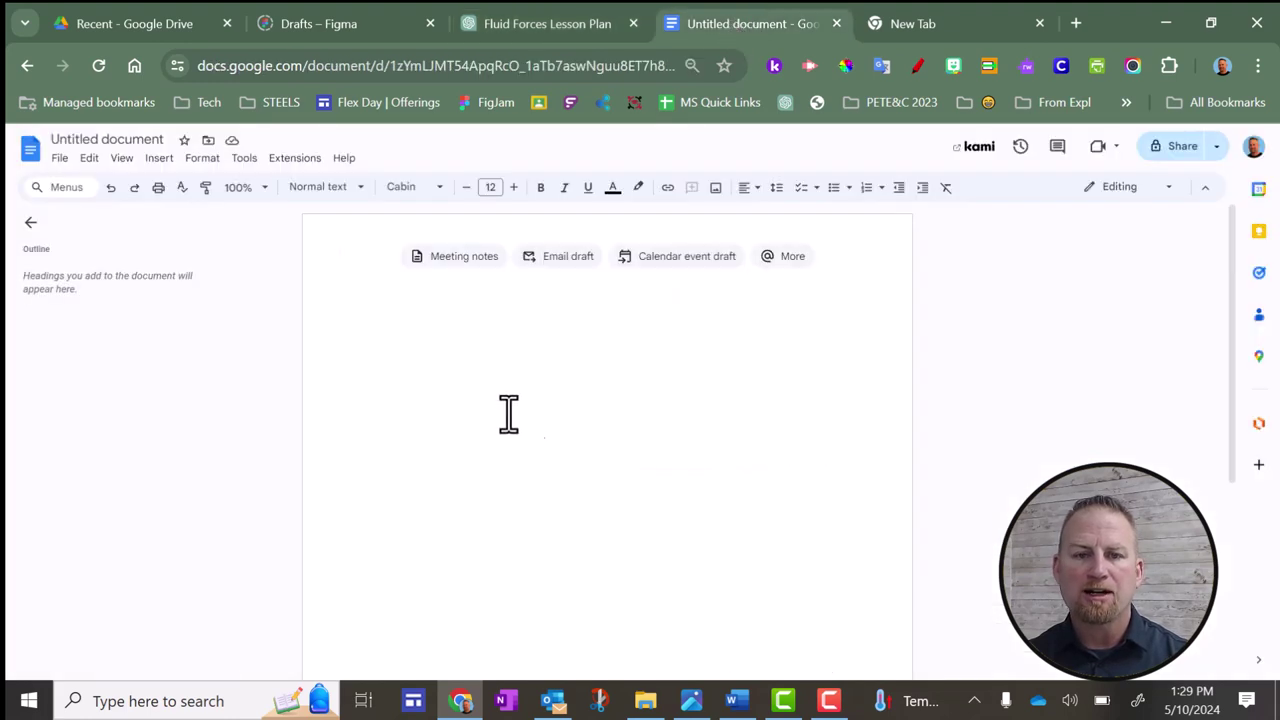
pyautogui.rightClick(358, 287)
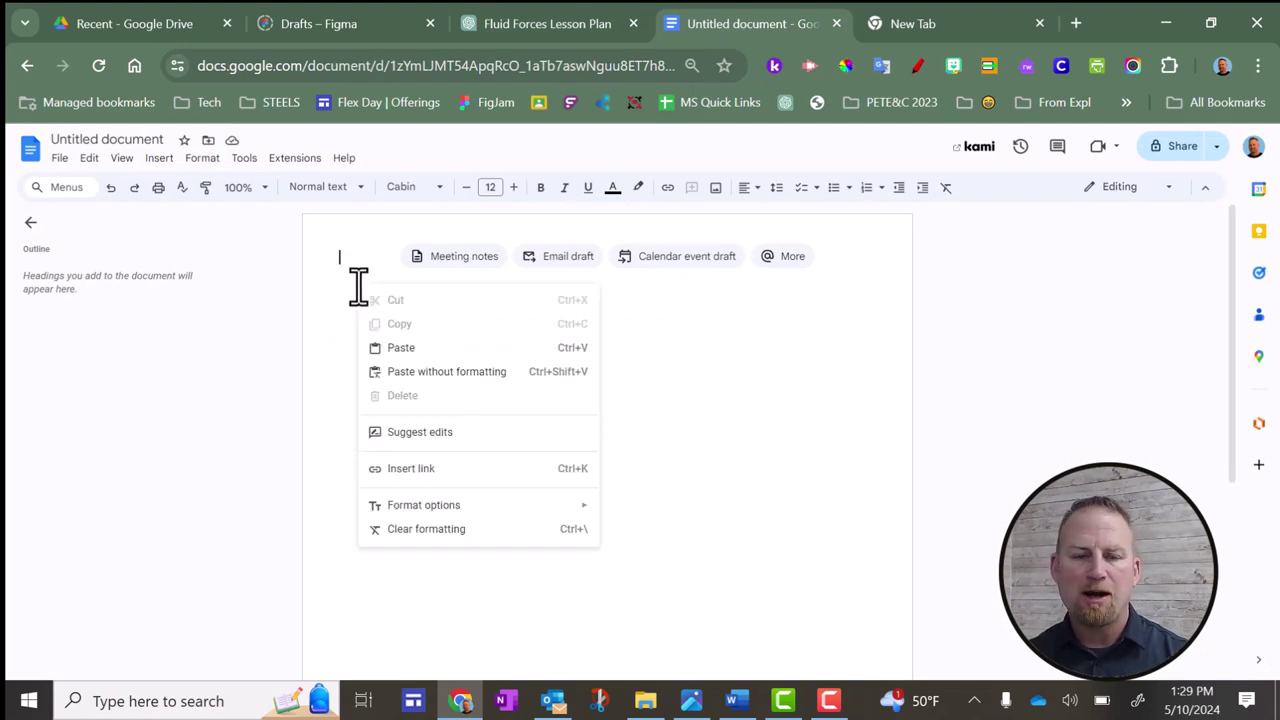
pyautogui.click(405, 348)
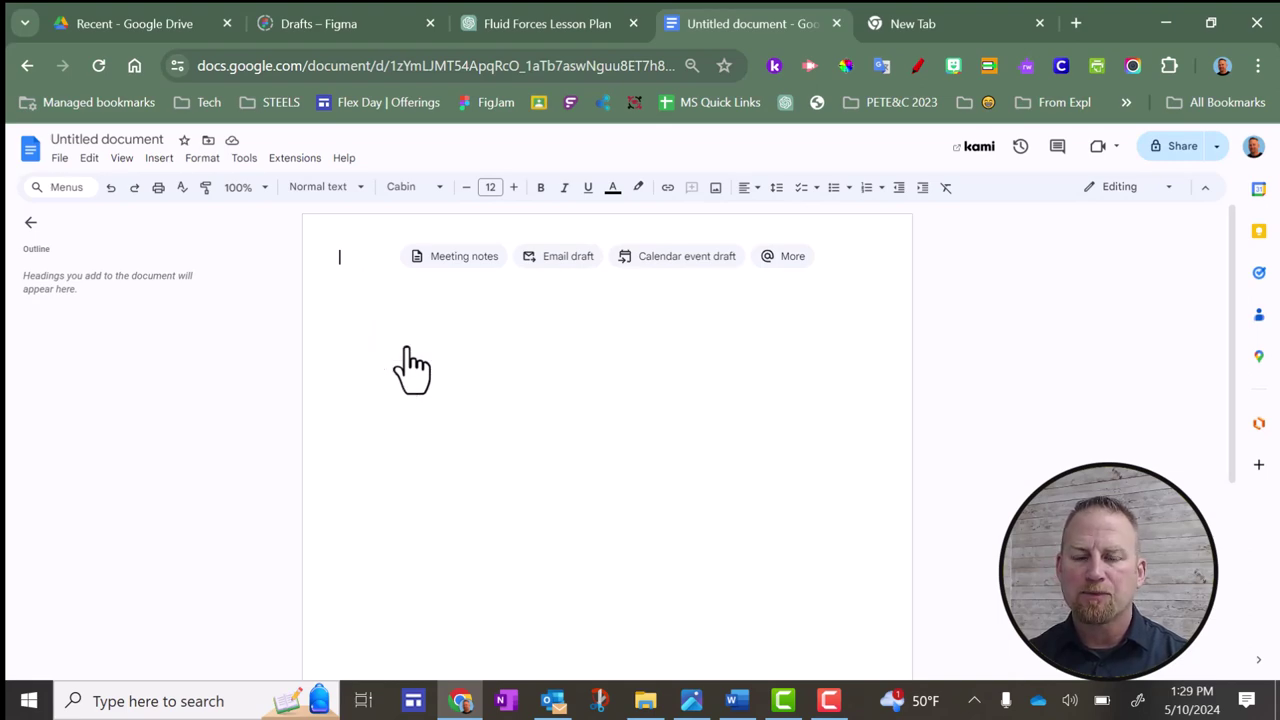
pyautogui.scroll(10, 645, 538)
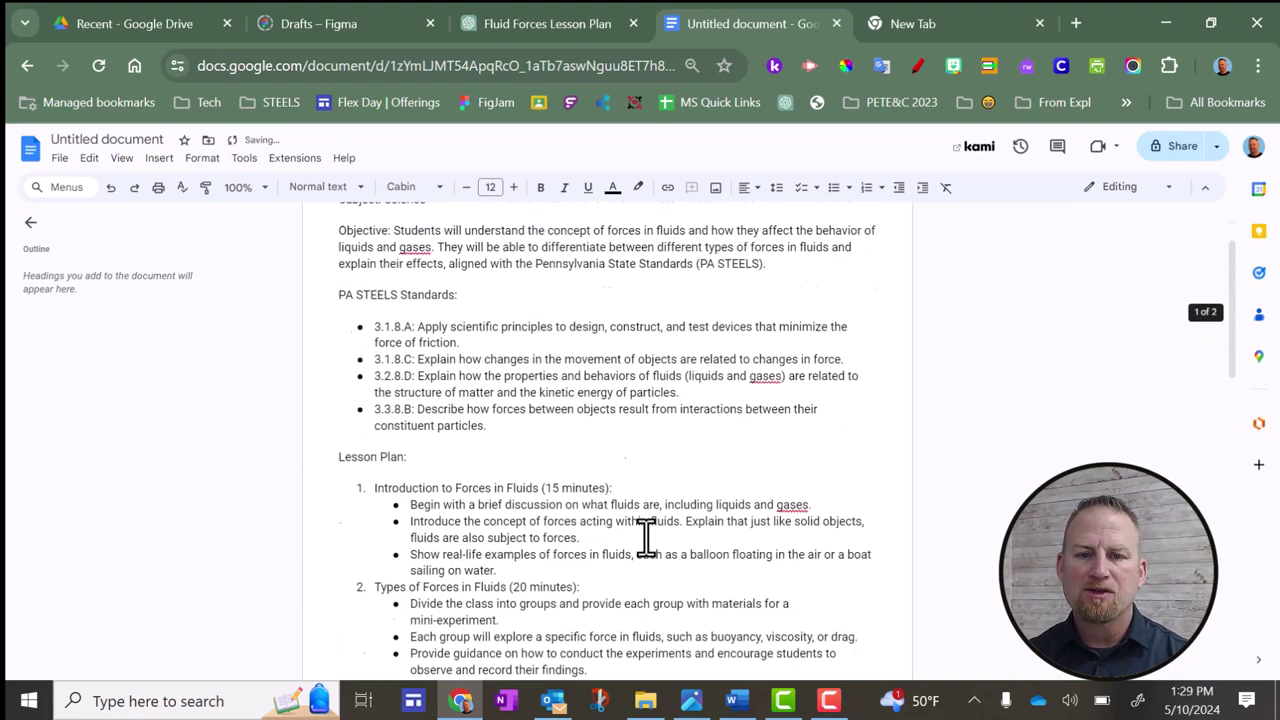
pyautogui.scroll(2, 645, 536)
pyautogui.scroll(-3, 645, 534)
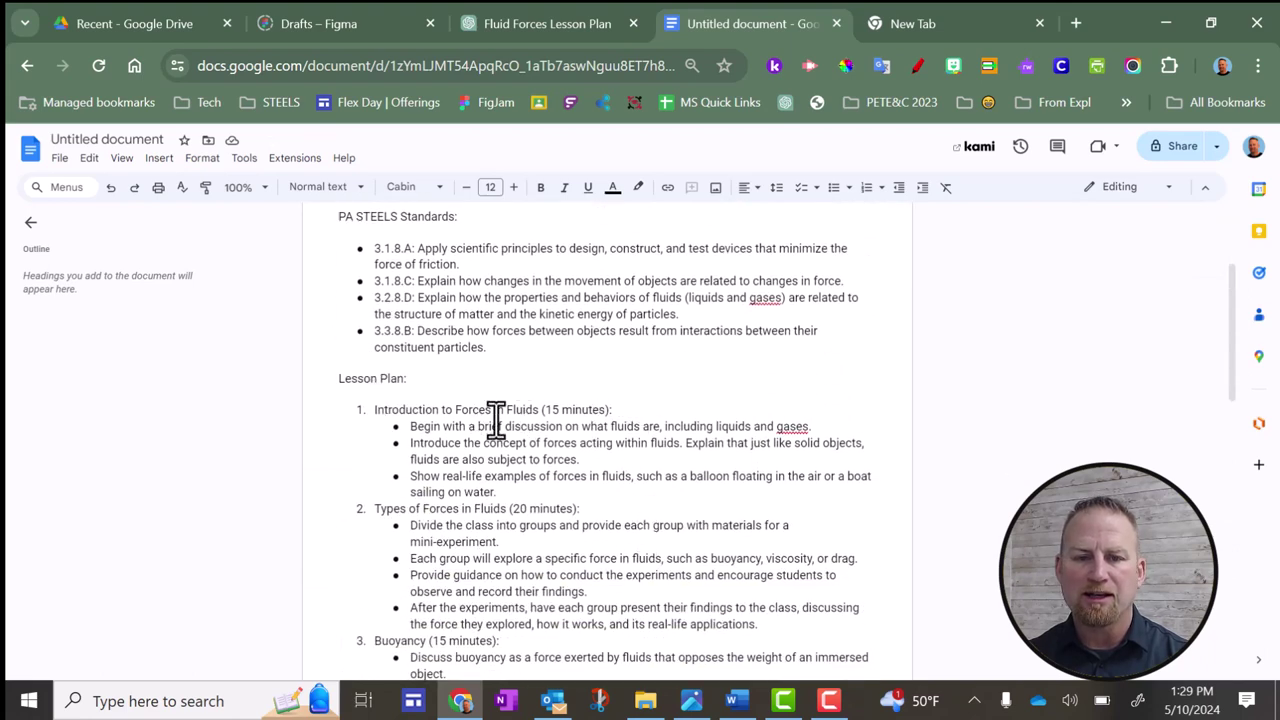
# Undo the formatted paste, paste the lesson plan without formatting instead, and review the plain text.
pyautogui.hotkey('ctrl', 'z')
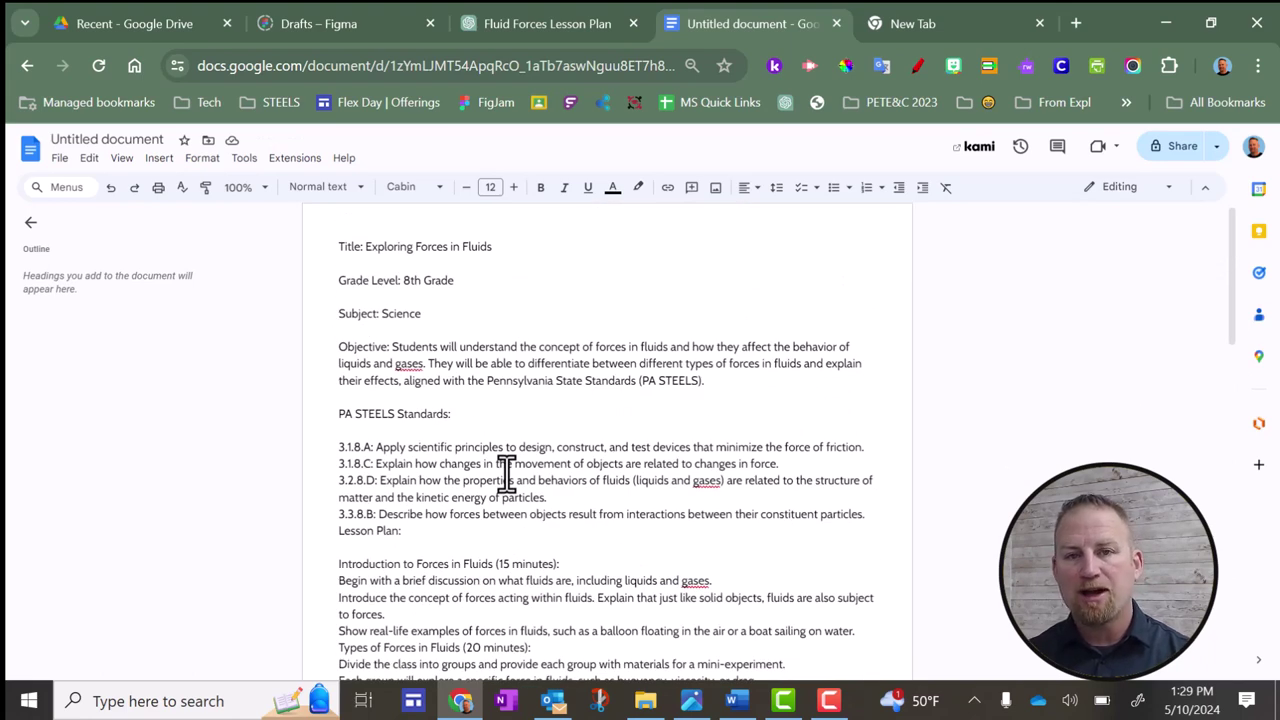
pyautogui.scroll(-3, 507, 473)
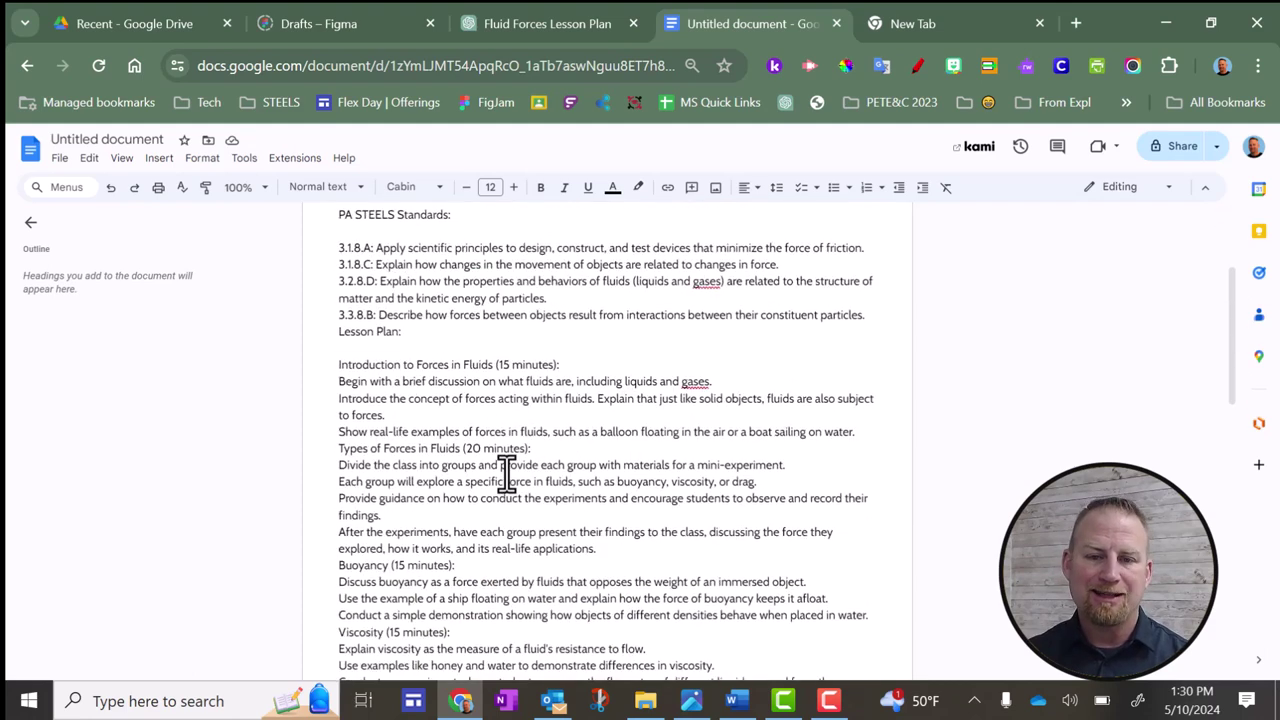
pyautogui.scroll(-3, 507, 473)
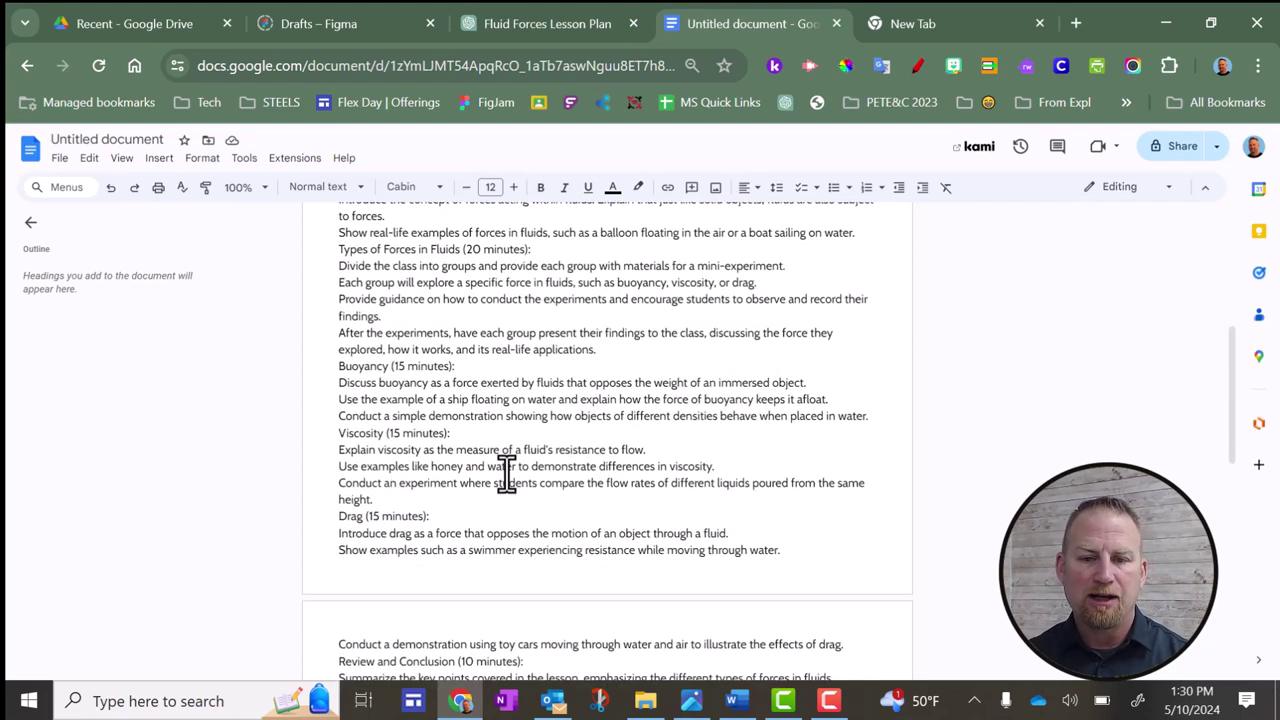
# Switch to the blank Word document, paste the copied lesson plan there with the Merge Formatting option, and check its lists.
pyautogui.scroll(-3, 507, 473)
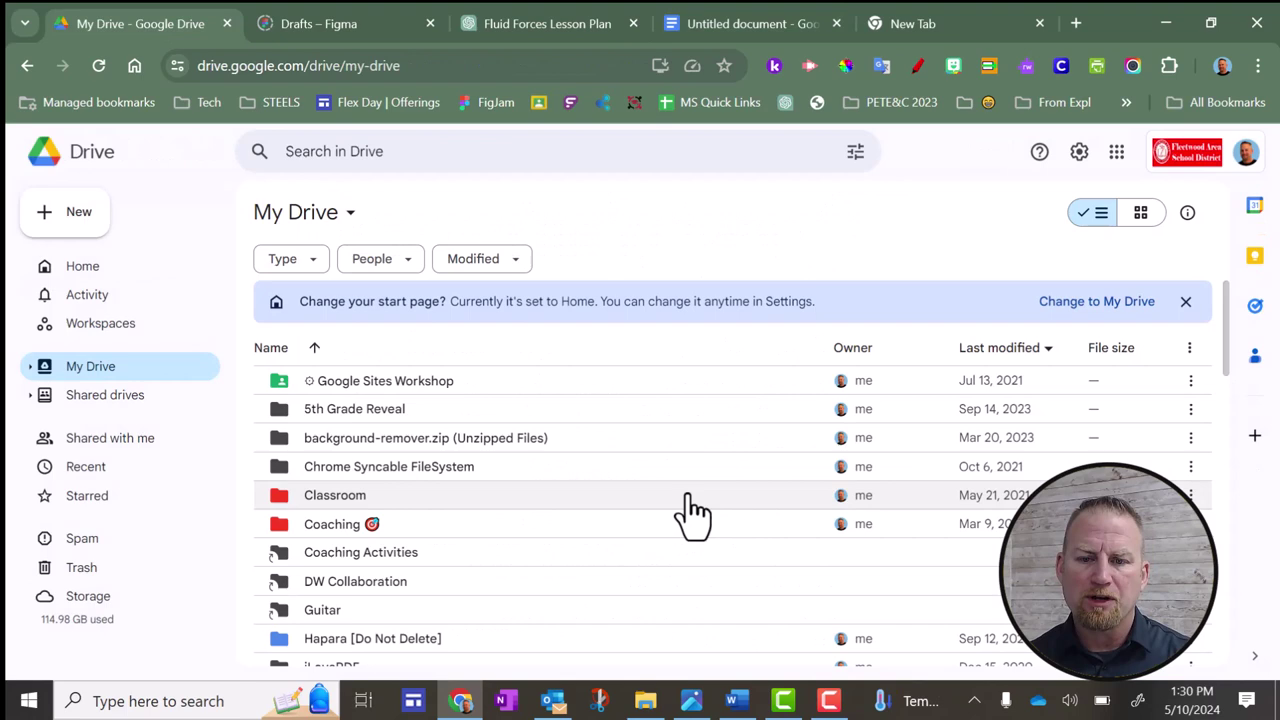
pyautogui.click(737, 700)
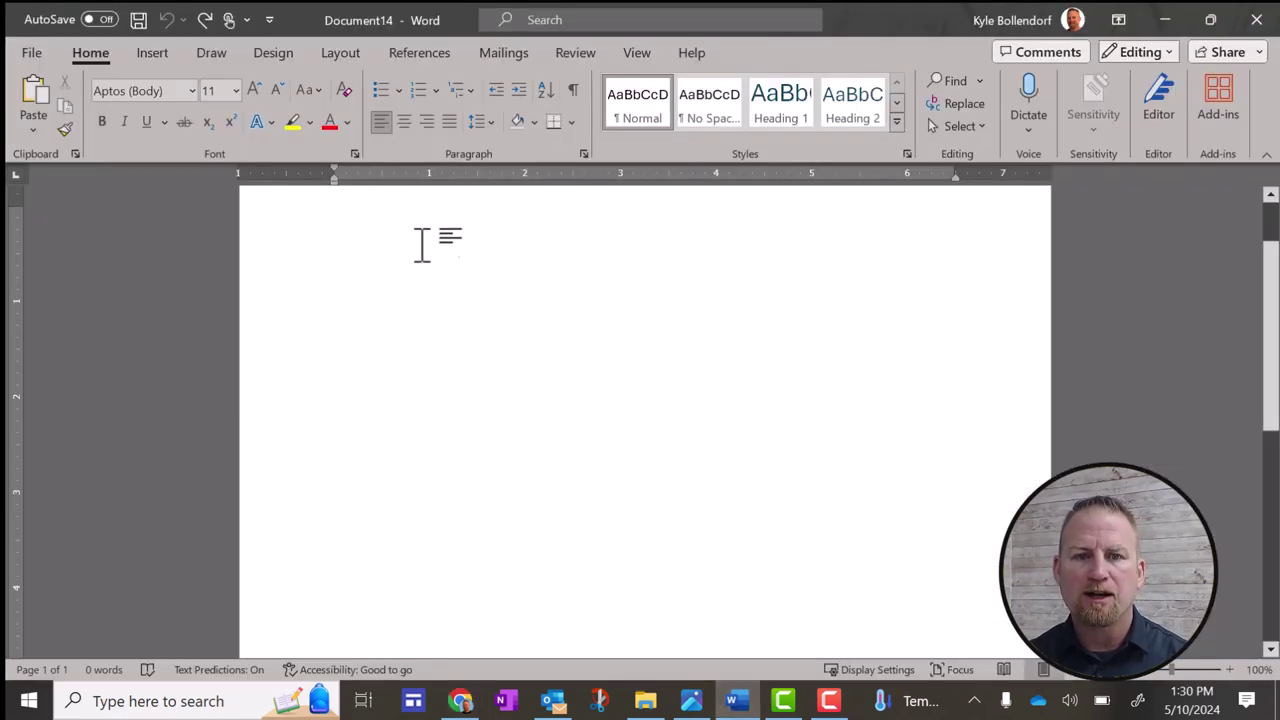
pyautogui.rightClick(405, 282)
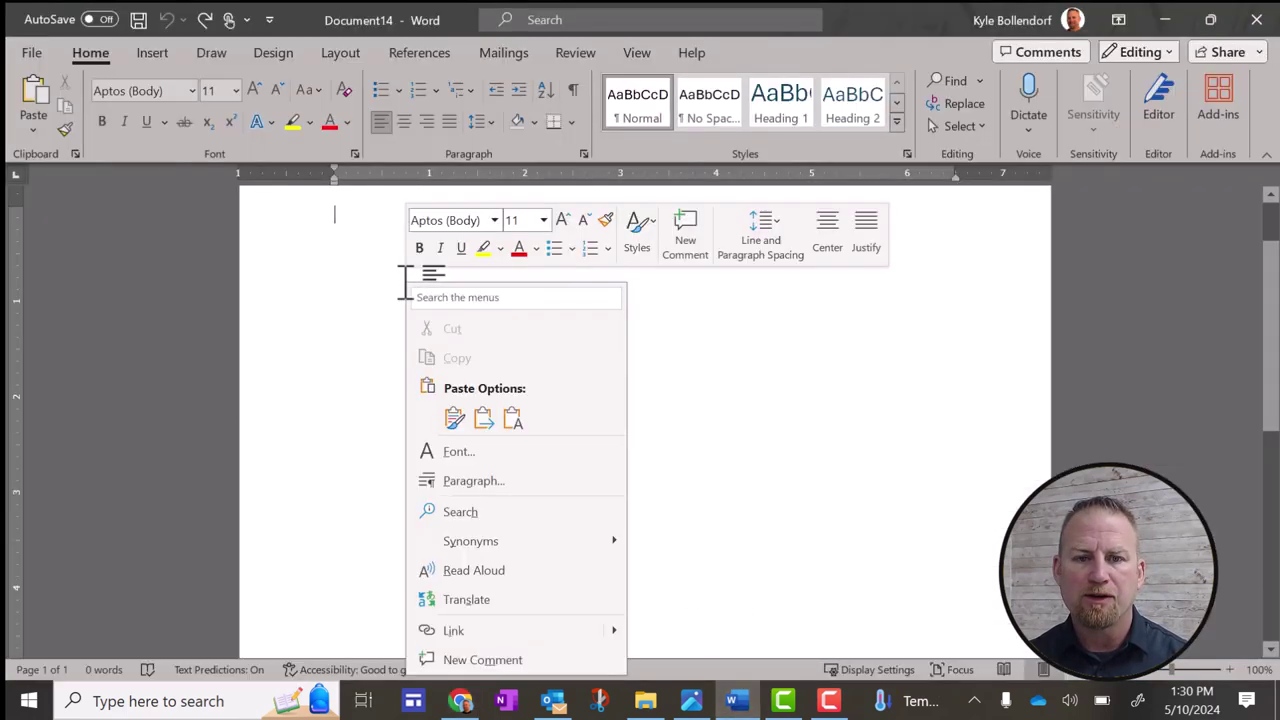
pyautogui.click(487, 422)
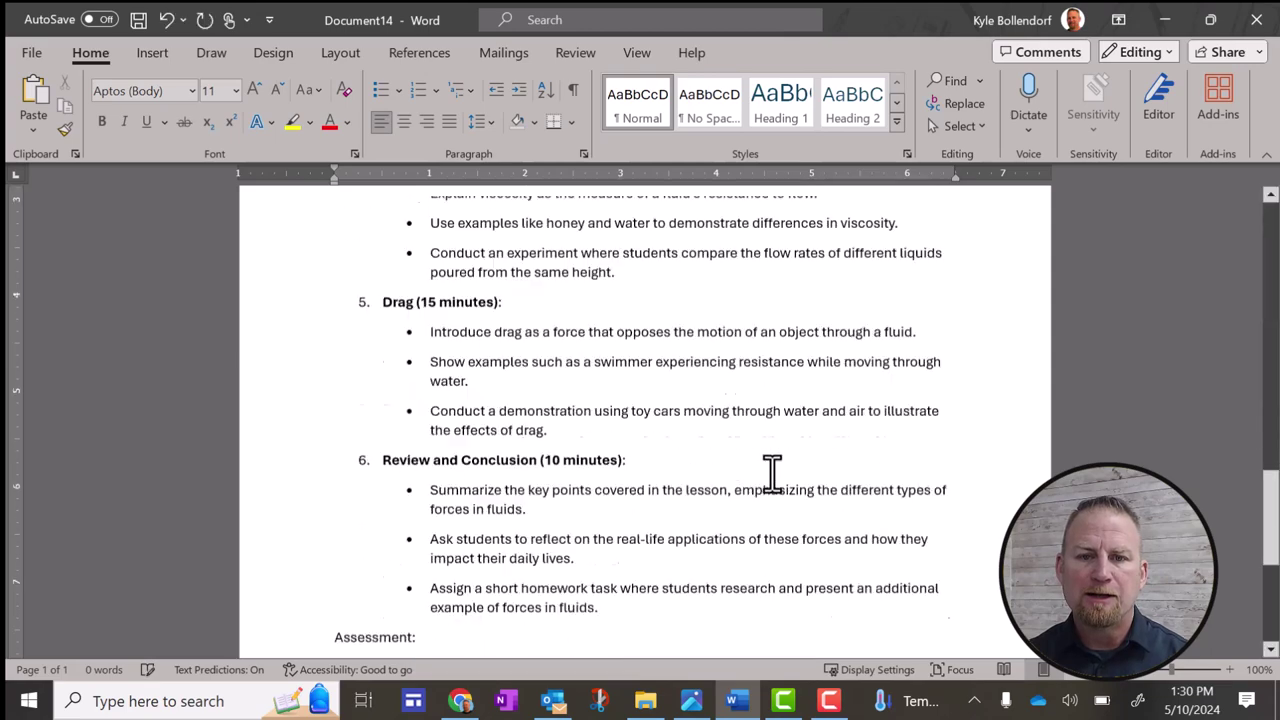
pyautogui.scroll(2, 704, 418)
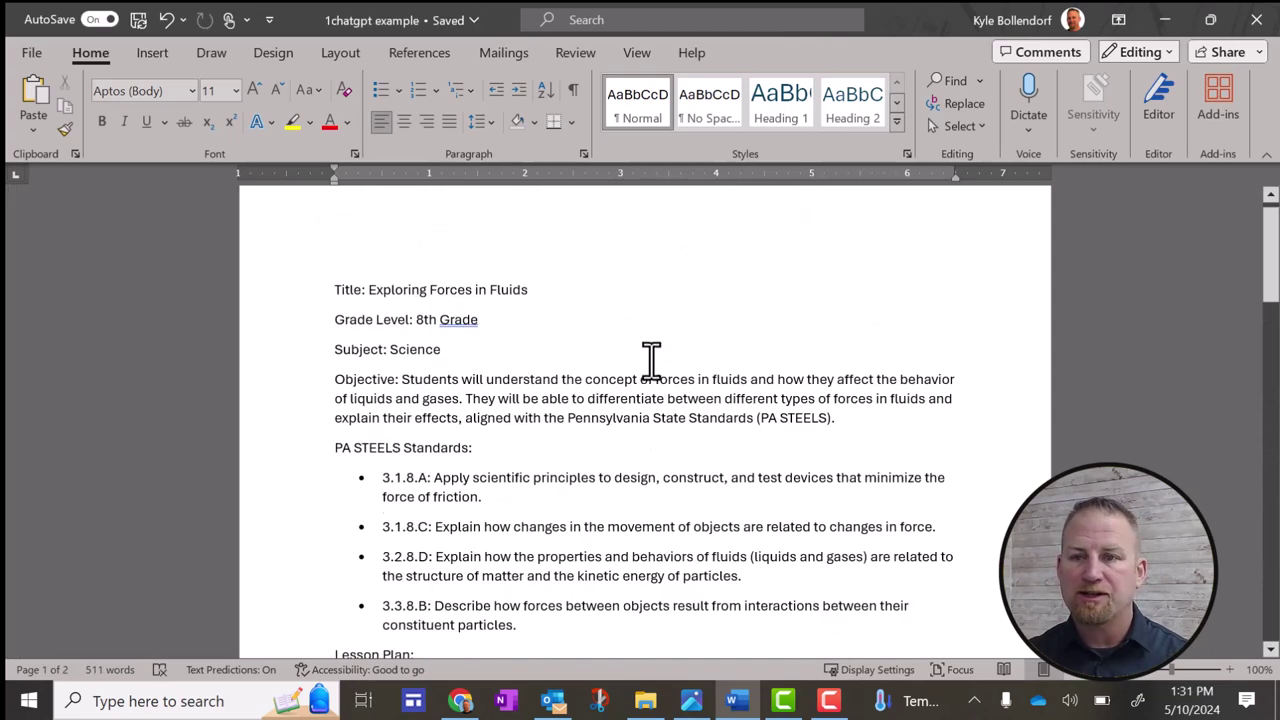
# Close the 1chatgpt example document in Word and place the OneDrive folder window beside My Drive in the browser.
pyautogui.click(1257, 20)
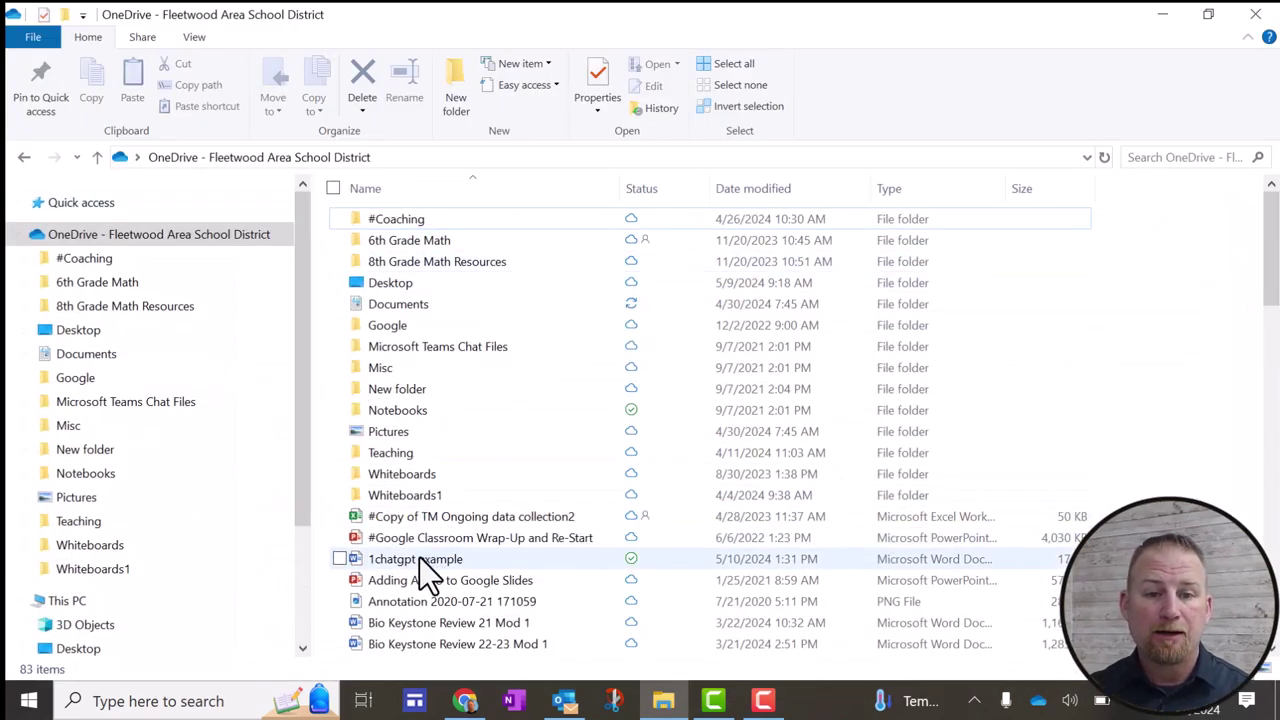
pyautogui.click(1208, 14)
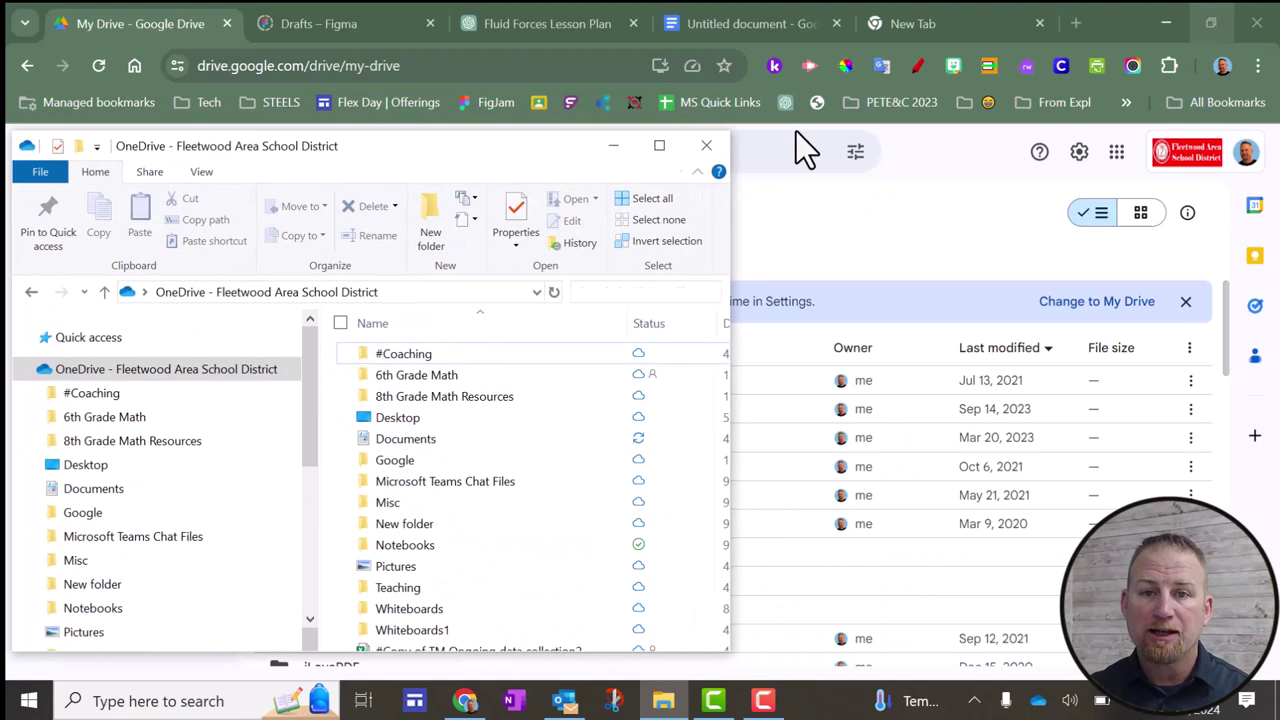
pyautogui.moveTo(464, 150); pyautogui.dragTo(1146, 47)
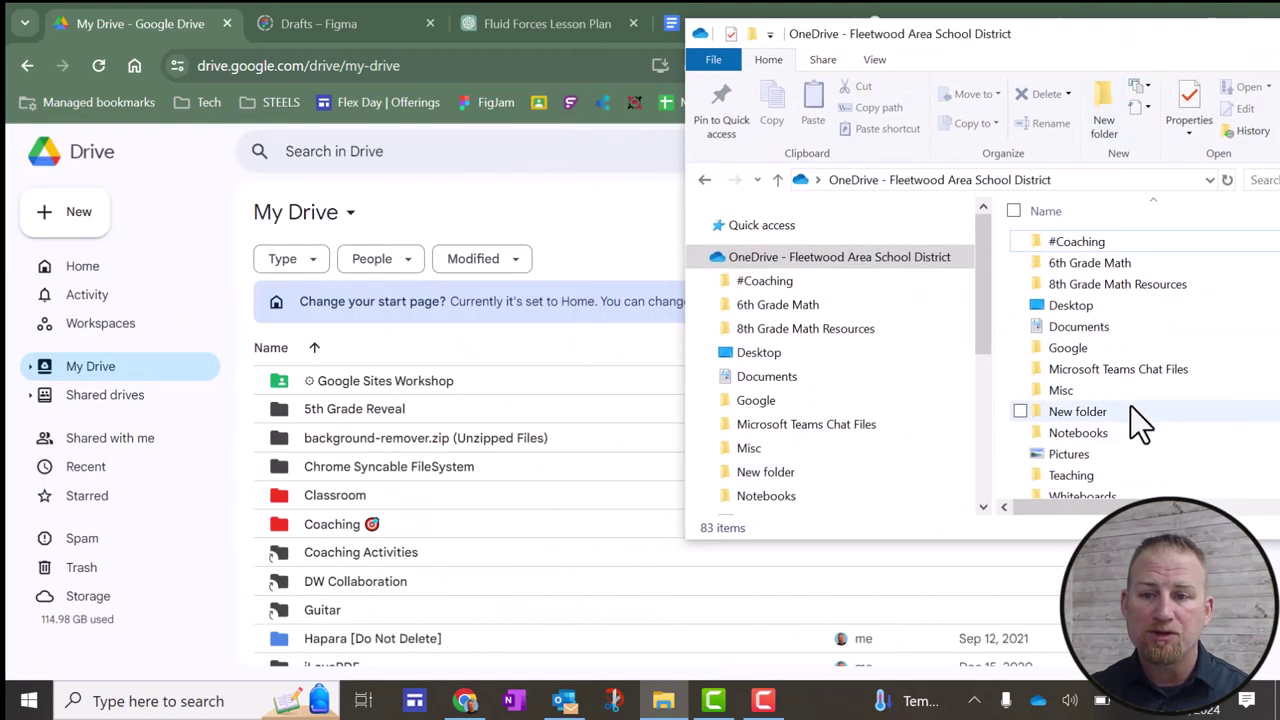
# Upload the 1chatgpt example Word file from the OneDrive folder to My Drive in Google Drive.
pyautogui.scroll(-2, 1130, 406)
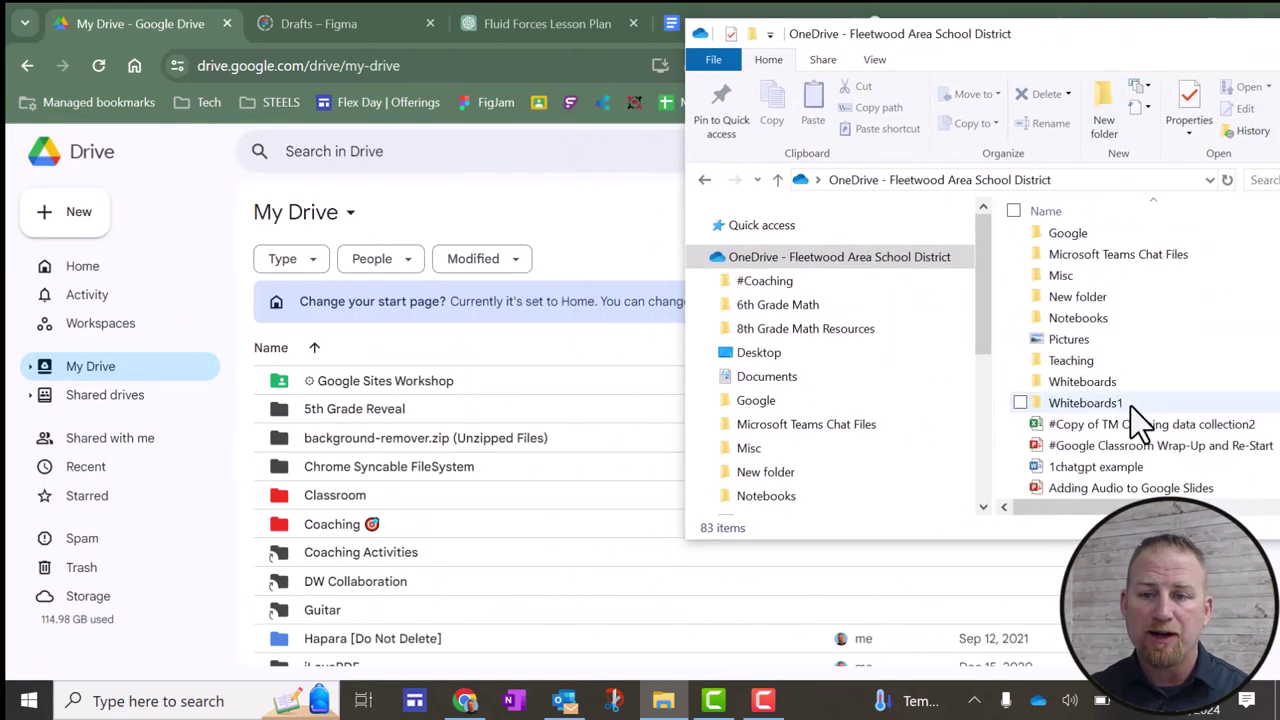
pyautogui.click(1075, 468)
pyautogui.moveTo(1075, 468); pyautogui.dragTo(119, 367)
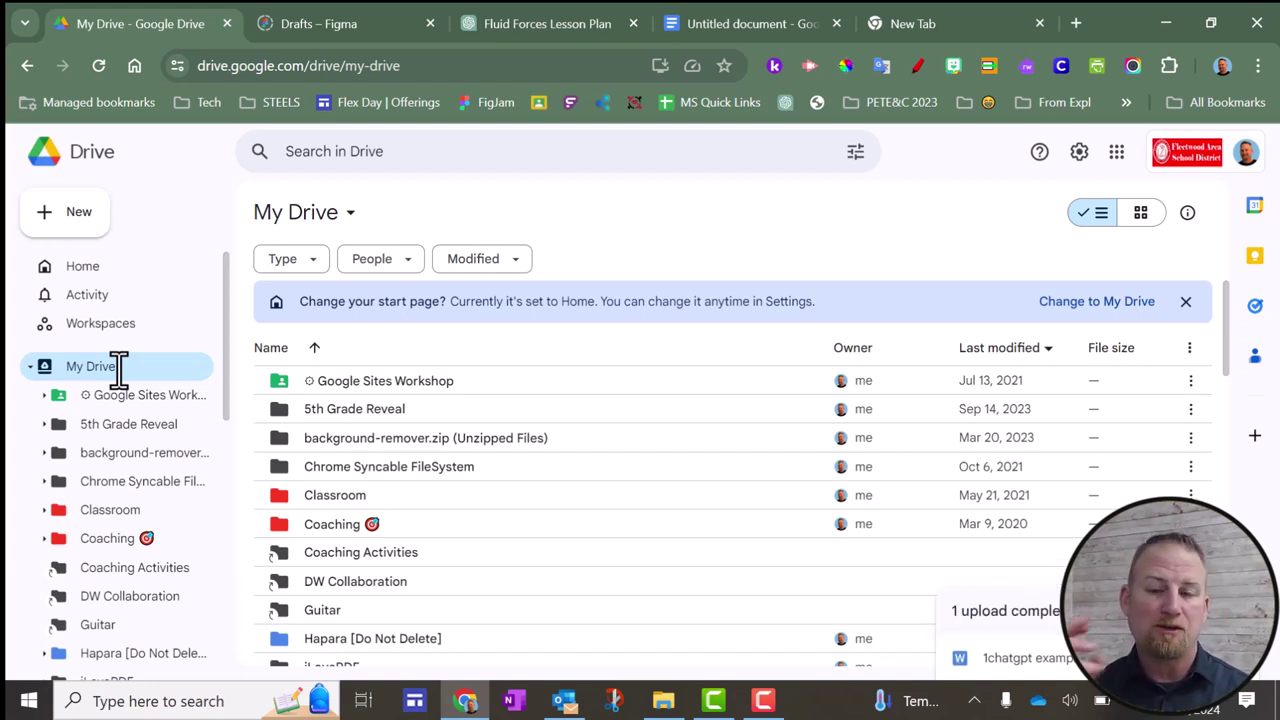
# Open the uploaded 1chatgpt example file in Google Docs and review its numbered and bulleted lists through the assessment section.
pyautogui.click(1027, 665)
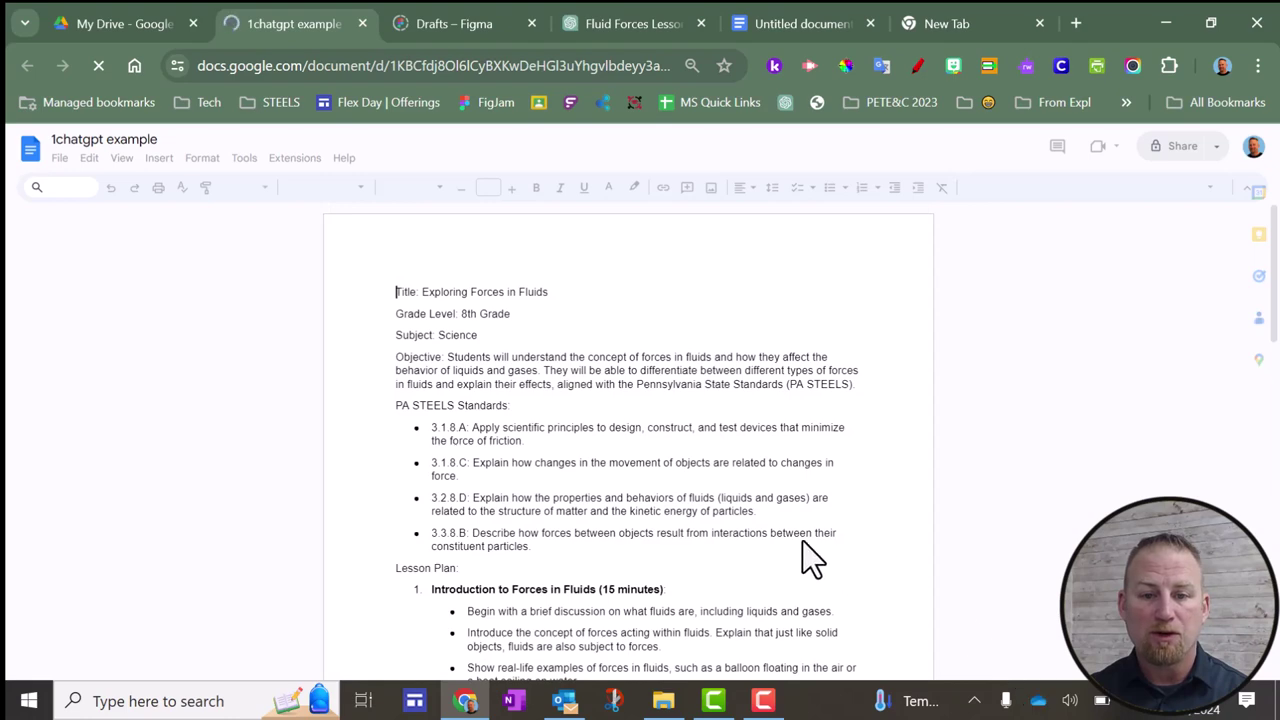
pyautogui.scroll(-3, 802, 540)
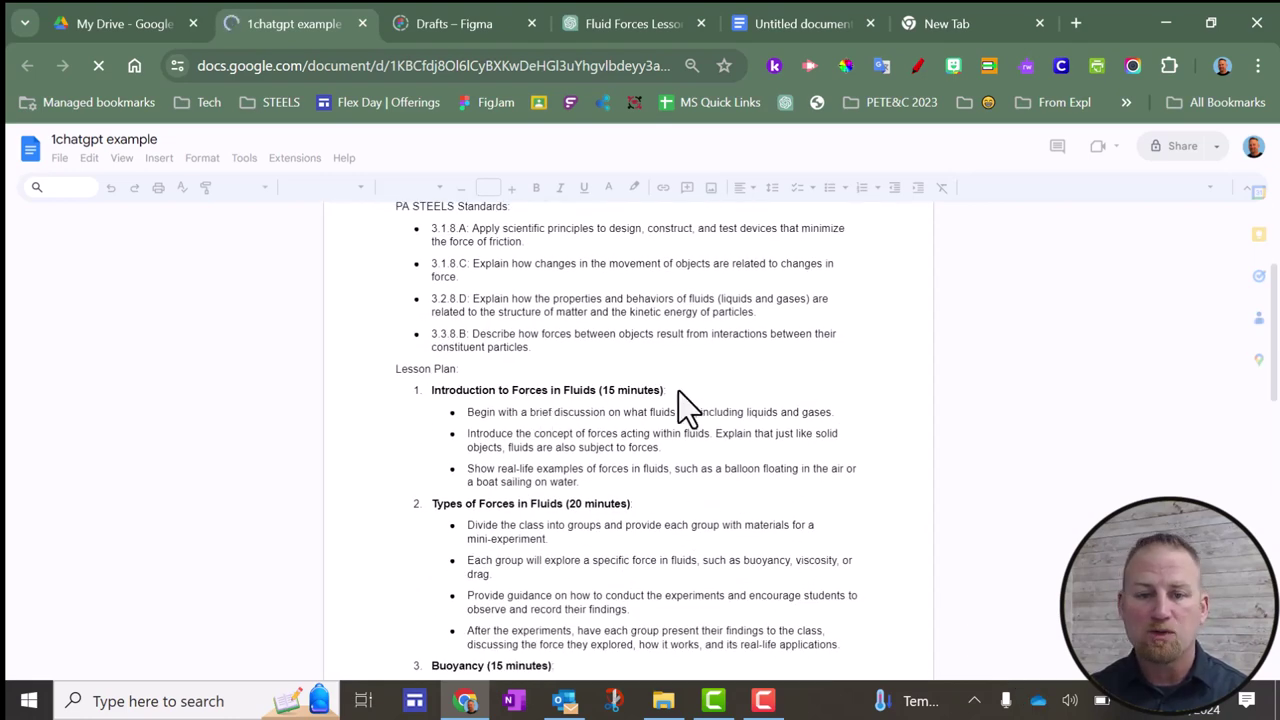
pyautogui.scroll(-5, 684, 410)
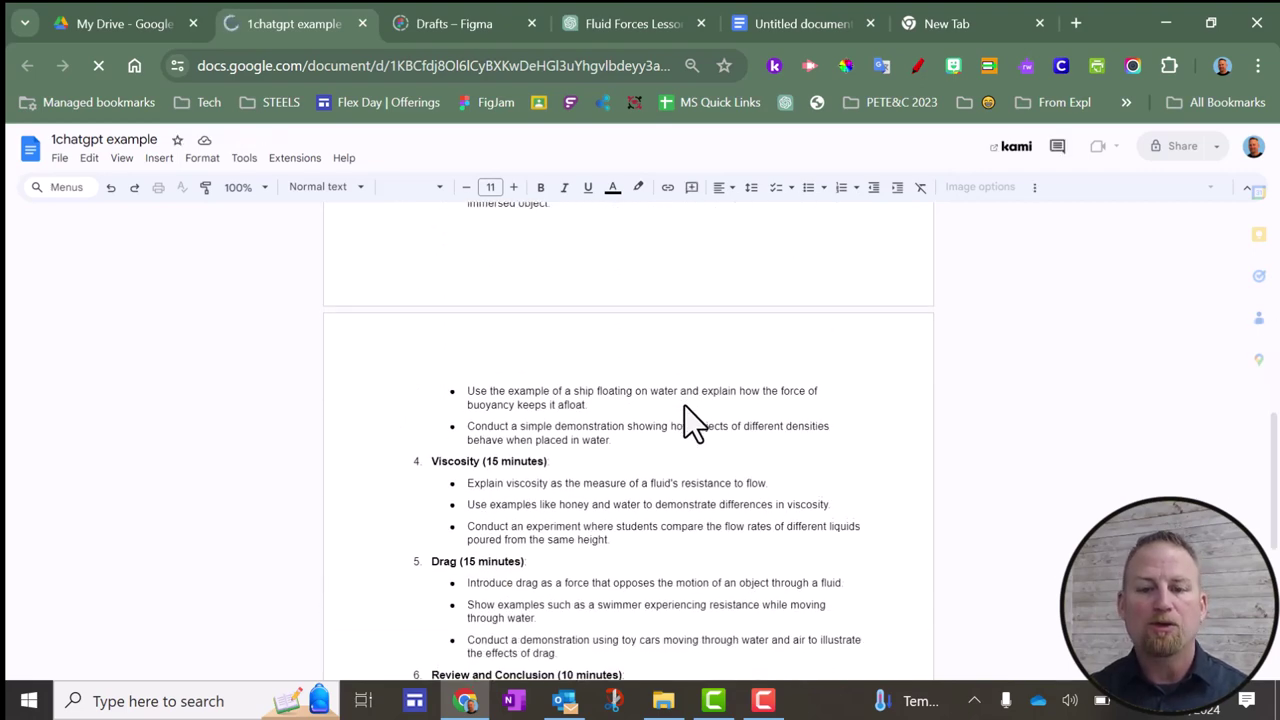
pyautogui.scroll(-2, 690, 420)
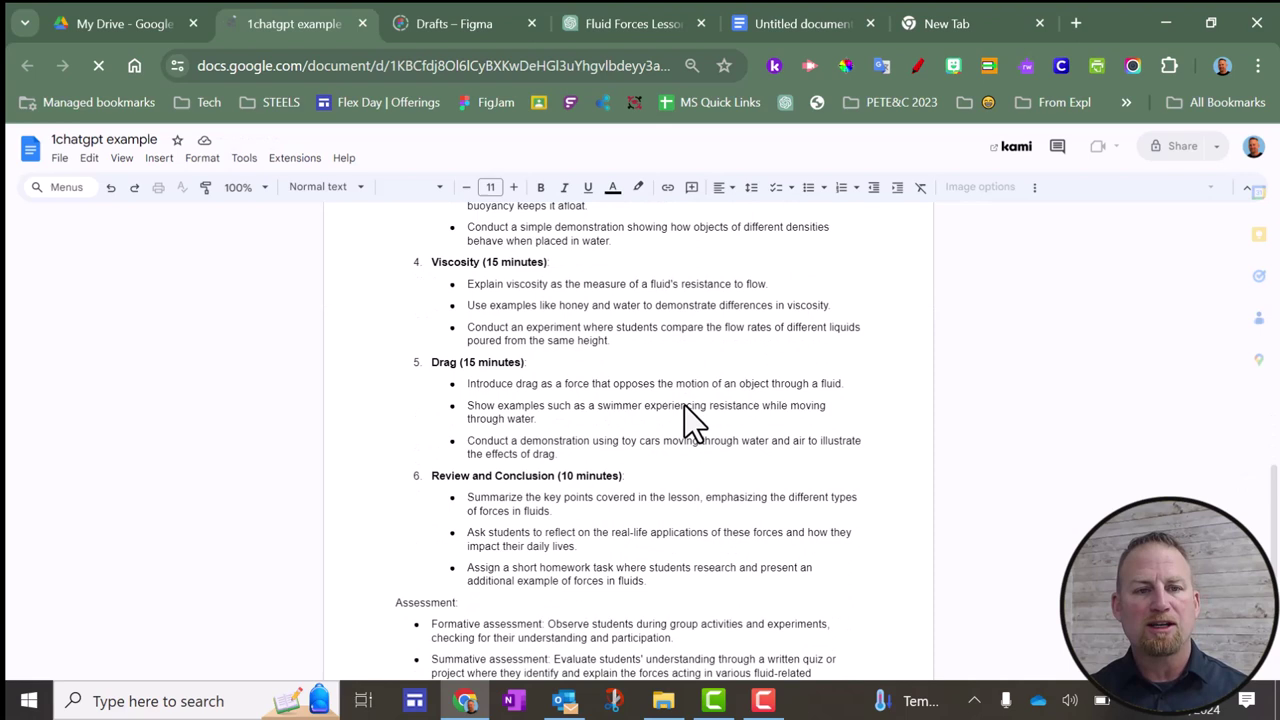